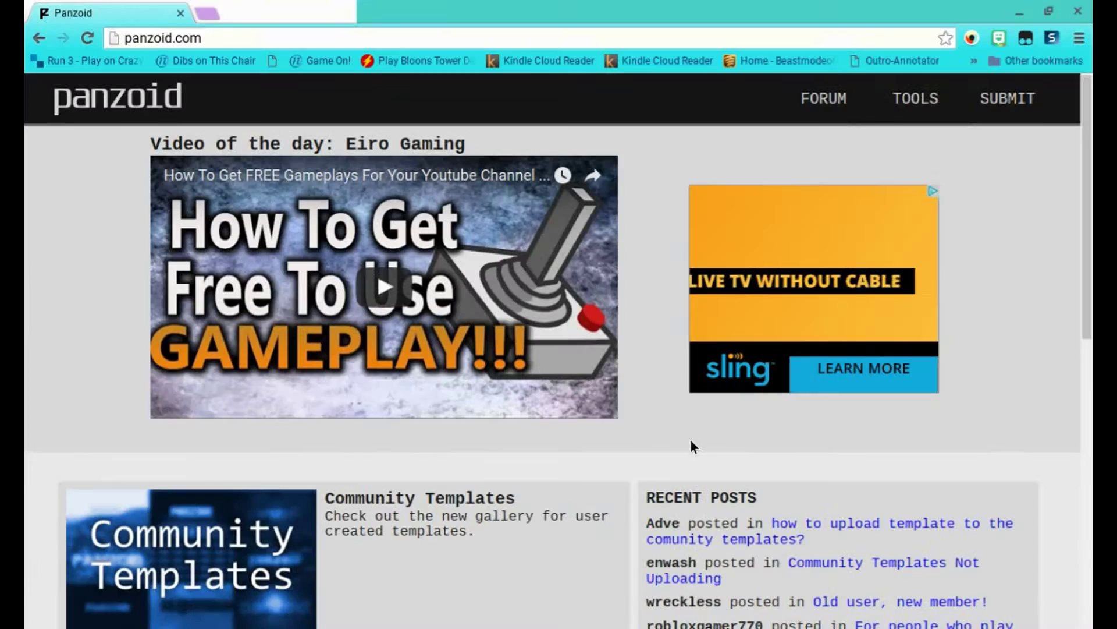
# Browse the Panzoid home page, briefly selecting the Backgrounder 3 title and description.
pyautogui.scroll(-3, 528, 287)
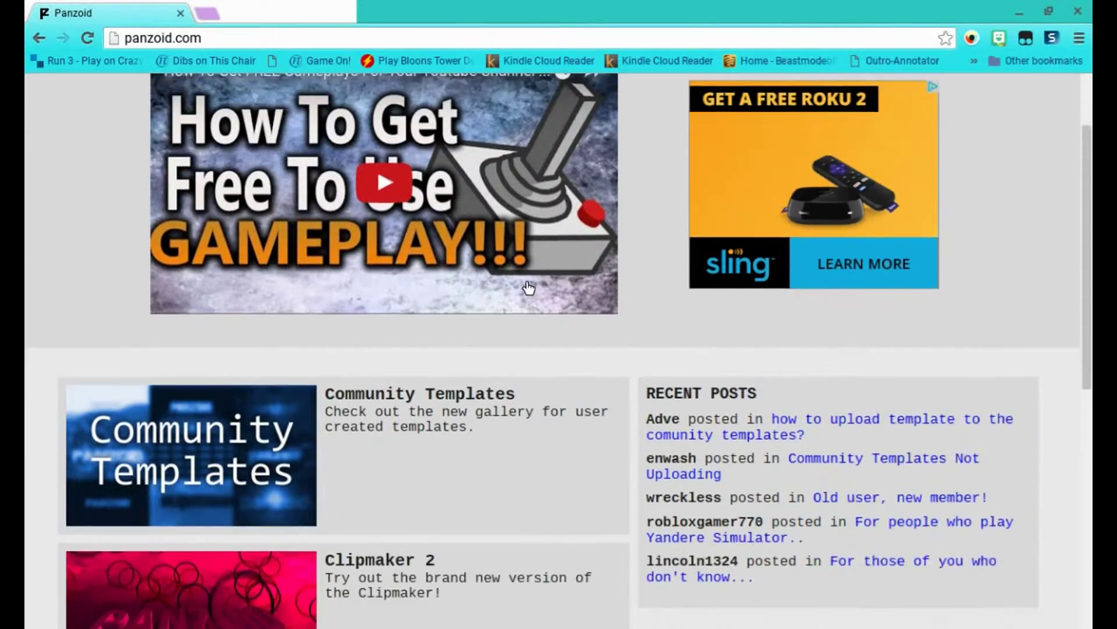
pyautogui.scroll(-7, 528, 287)
pyautogui.scroll(9, 526, 286)
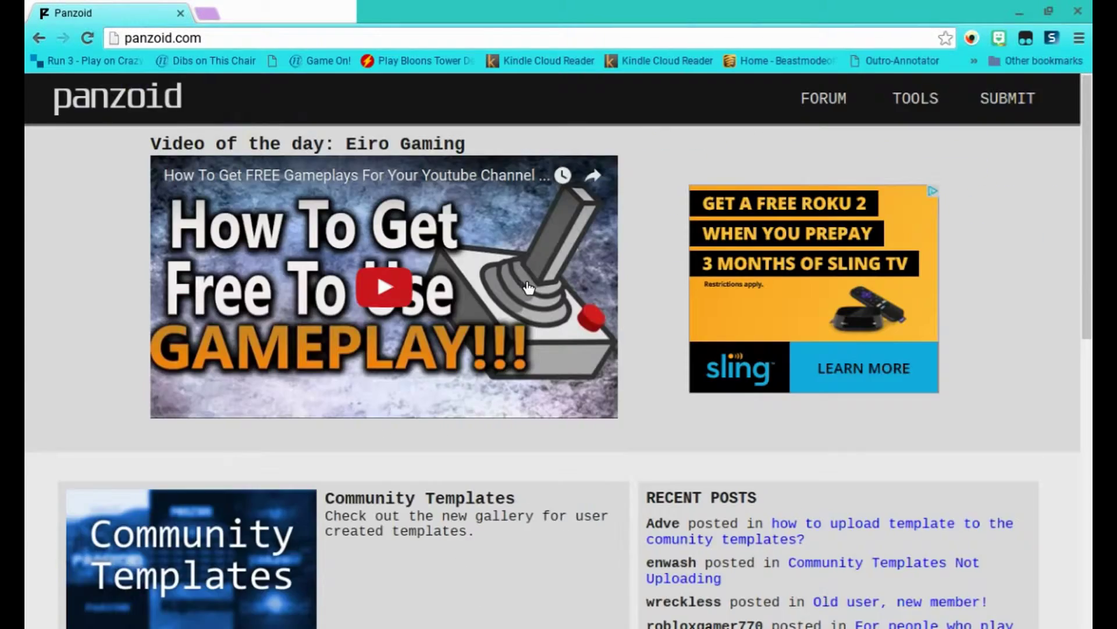
pyautogui.scroll(-8, 528, 287)
pyautogui.scroll(8, 526, 287)
pyautogui.scroll(-10, 526, 287)
pyautogui.scroll(10, 527, 287)
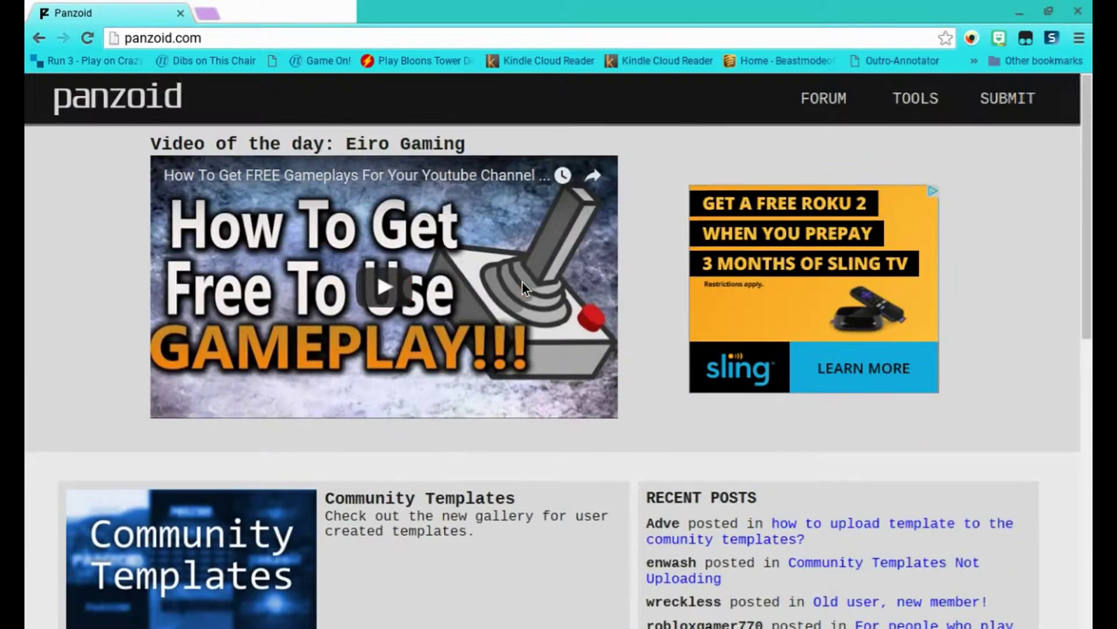
pyautogui.scroll(-6, 526, 287)
pyautogui.scroll(-1, 437, 402)
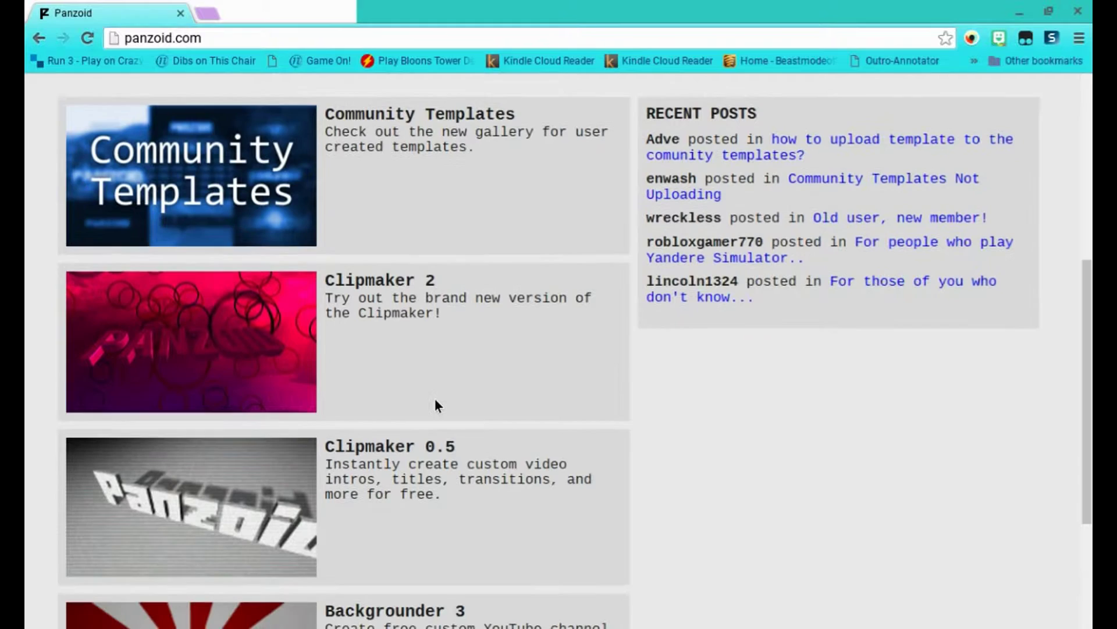
pyautogui.scroll(-4, 435, 399)
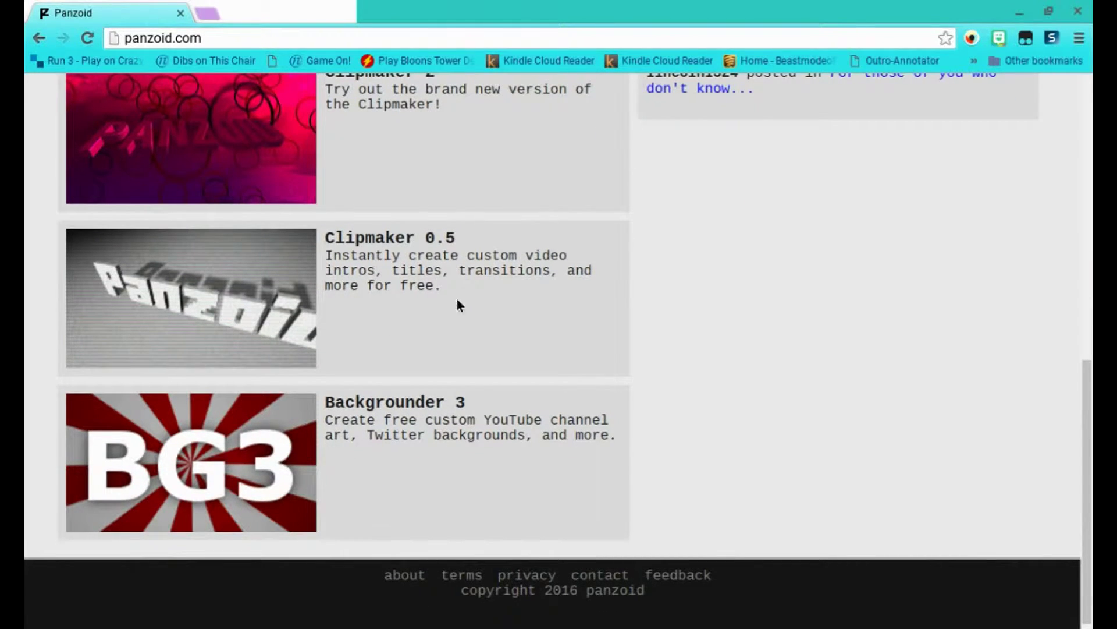
pyautogui.scroll(1, 488, 283)
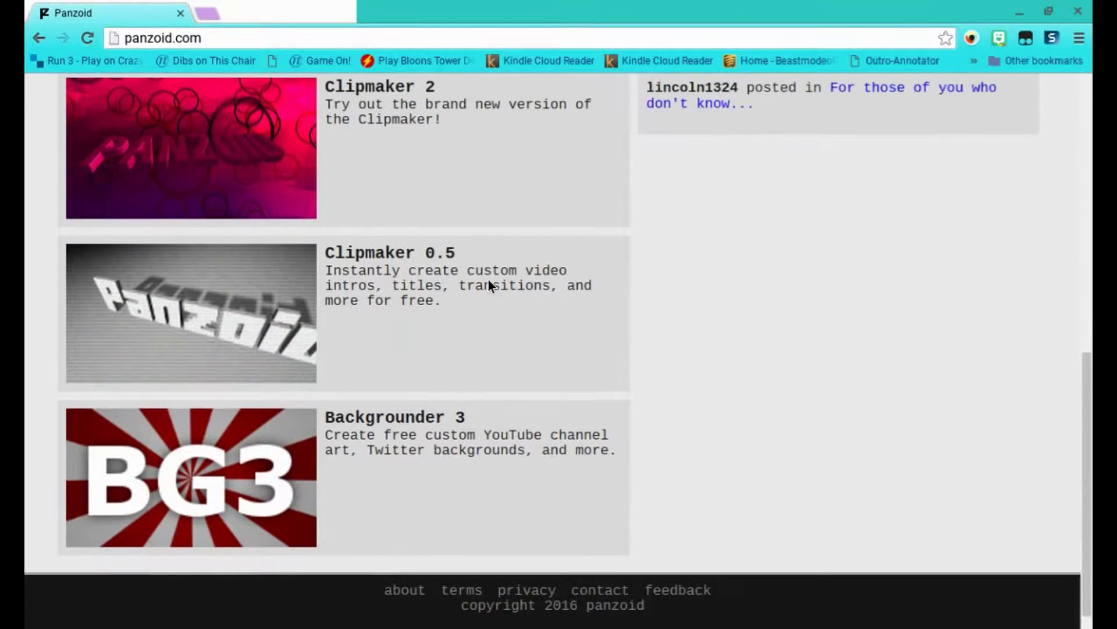
pyautogui.scroll(-1, 487, 282)
pyautogui.scroll(3, 278, 369)
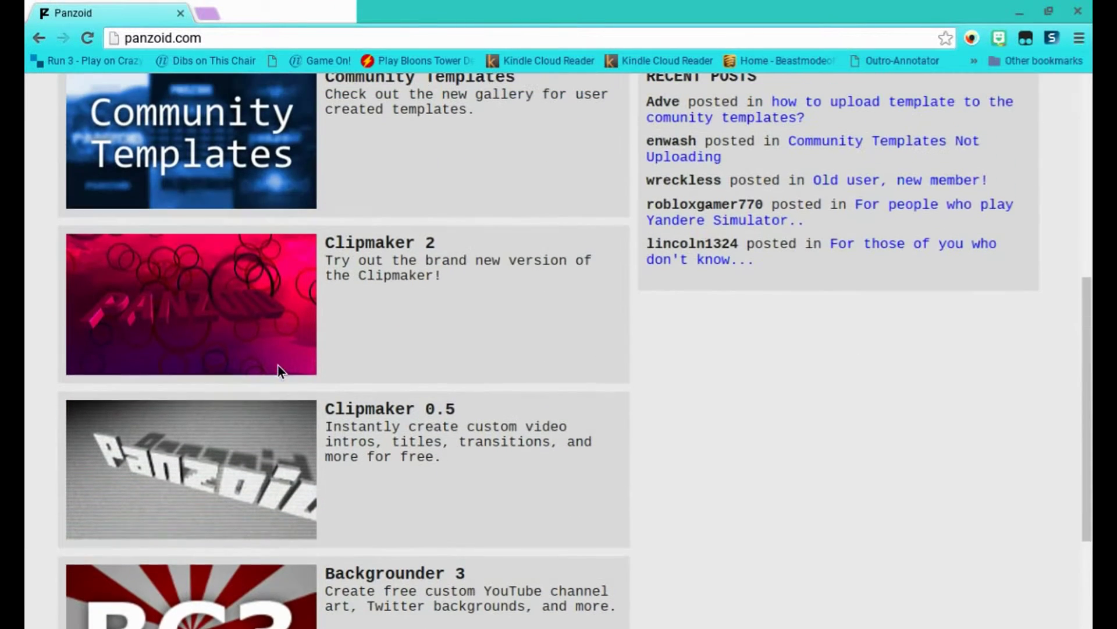
pyautogui.scroll(-3, 449, 285)
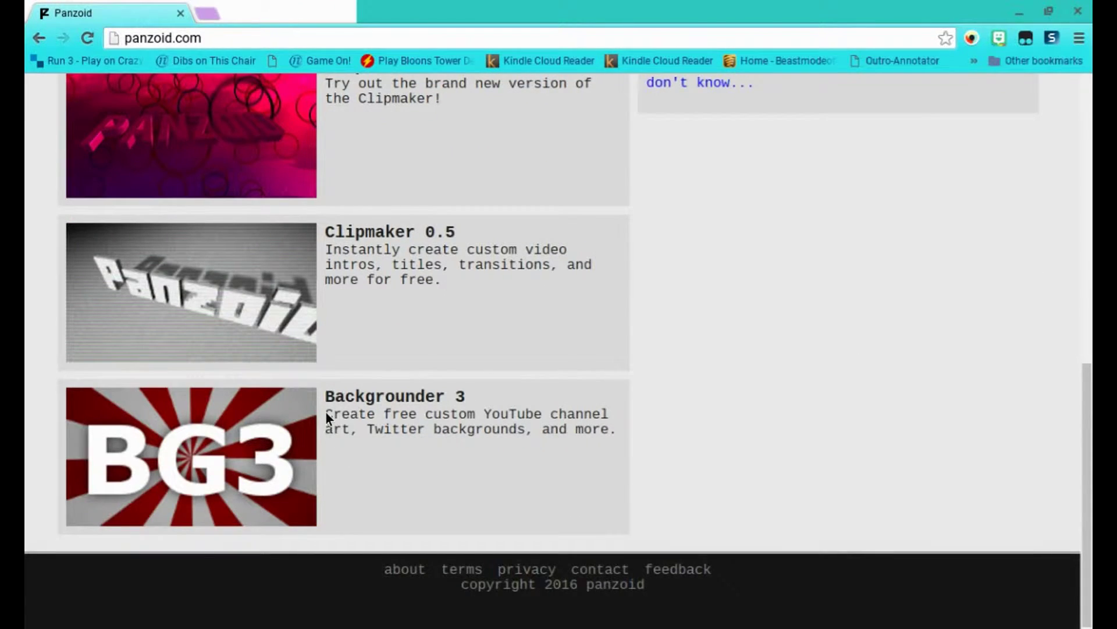
pyautogui.moveTo(323, 395); pyautogui.dragTo(544, 494)
pyautogui.click(434, 442)
pyautogui.scroll(6, 582, 266)
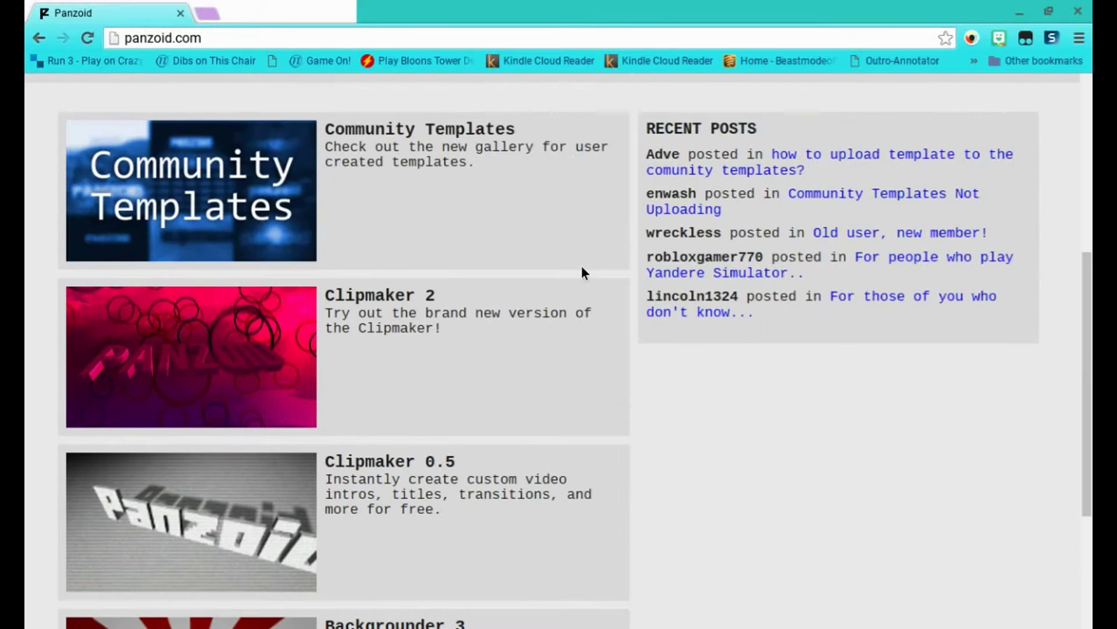
pyautogui.scroll(-6, 585, 268)
pyautogui.scroll(6, 588, 274)
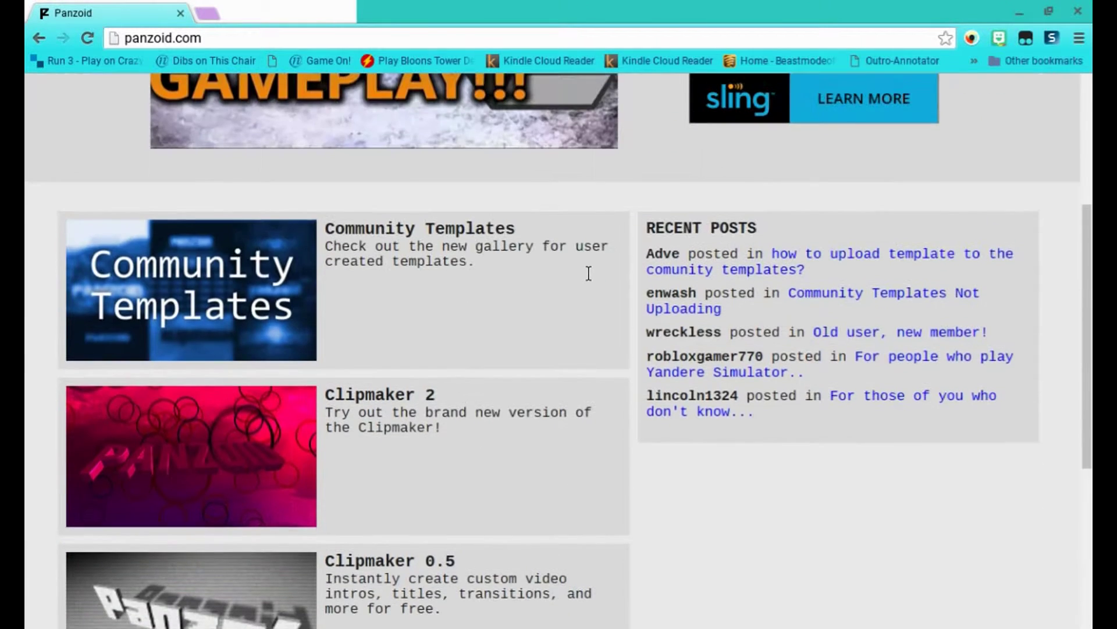
# Go to Community Templates and open the 3D NAME template in Clipmaker 2.
pyautogui.click(406, 257)
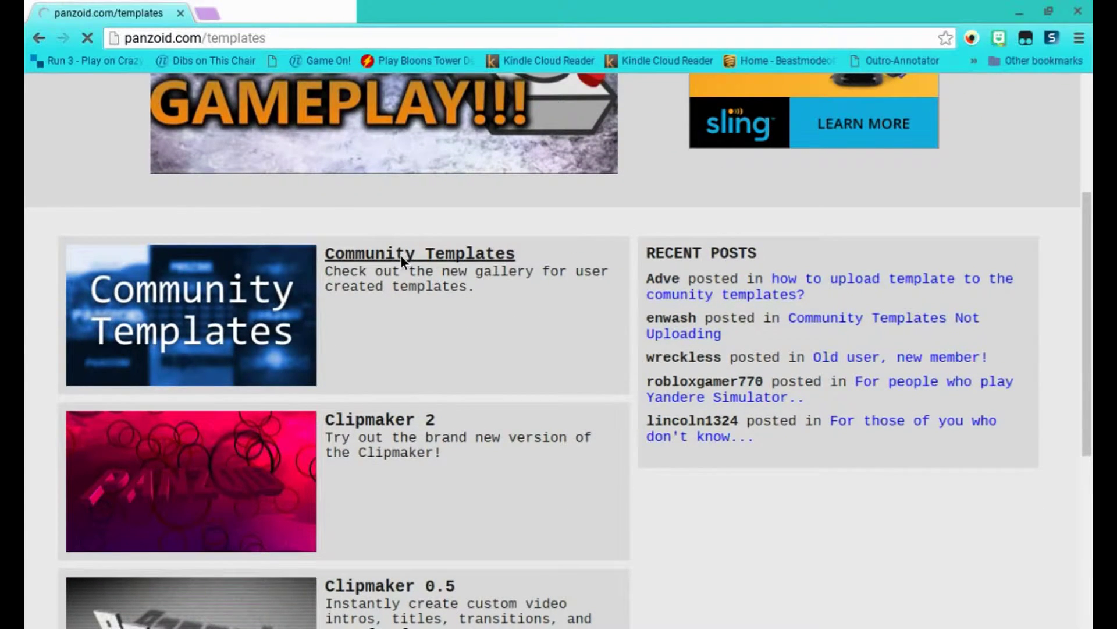
pyautogui.scroll(-4, 448, 265)
pyautogui.scroll(2, 450, 265)
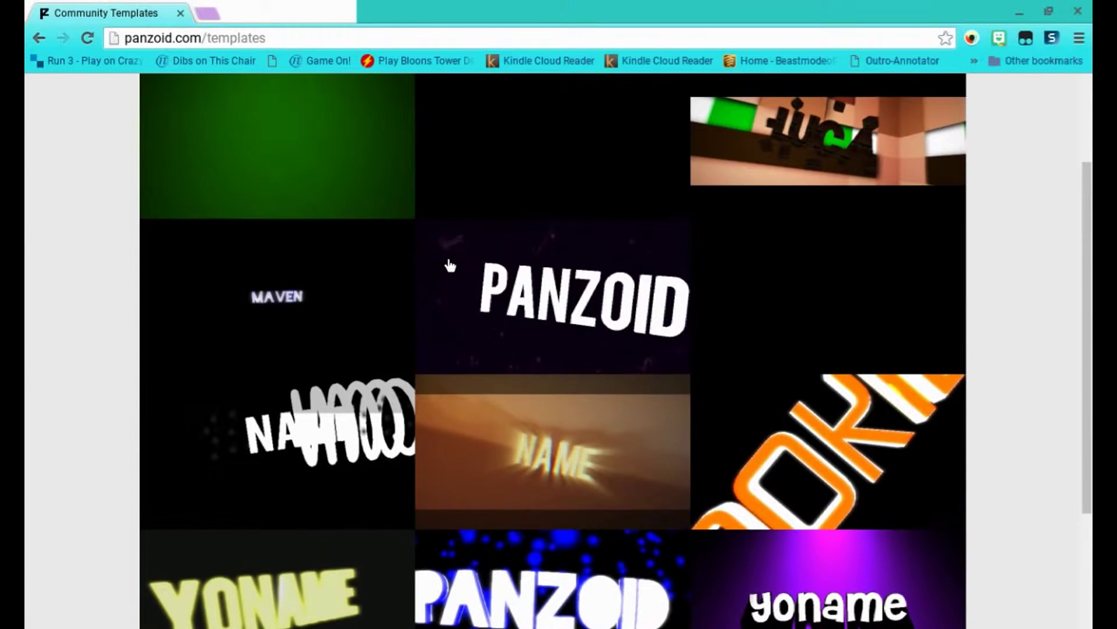
pyautogui.scroll(1, 449, 265)
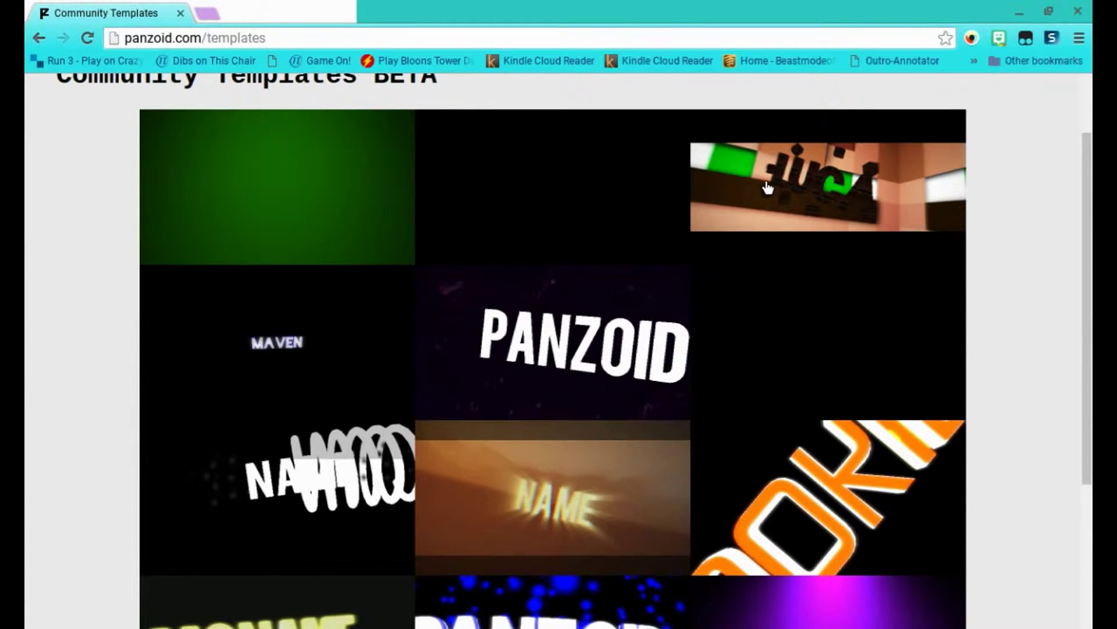
pyautogui.scroll(-2, 367, 367)
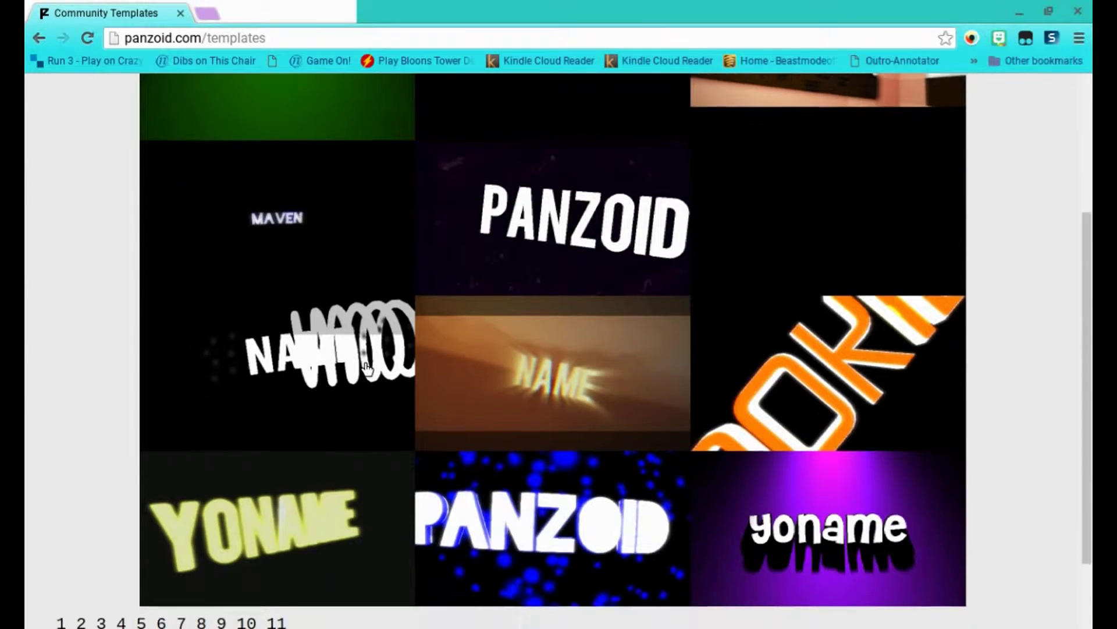
pyautogui.scroll(1, 584, 370)
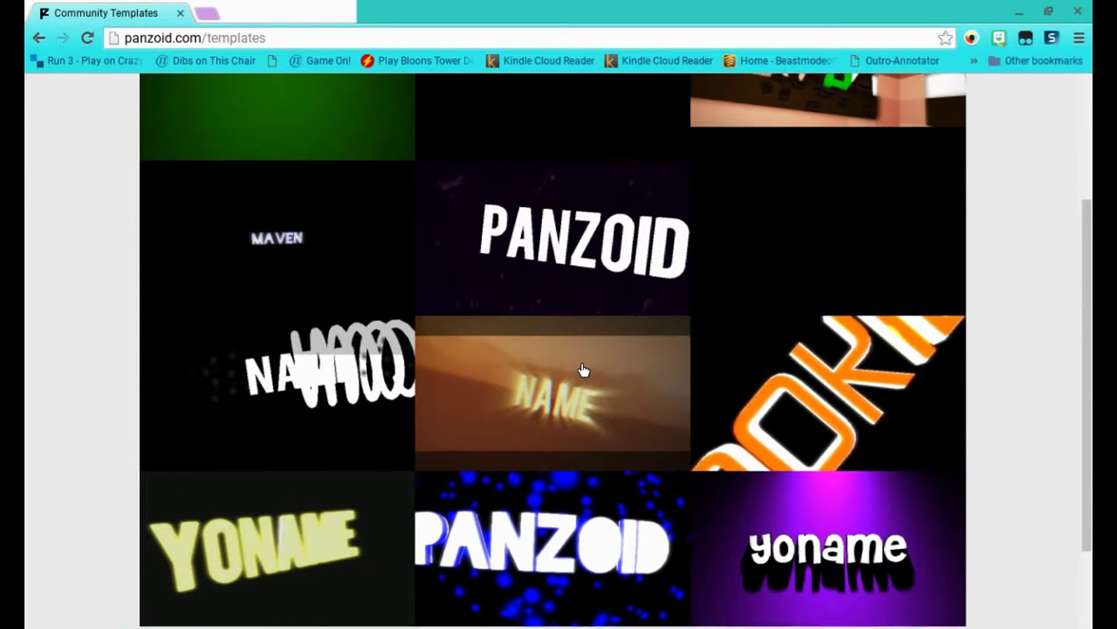
pyautogui.click(585, 381)
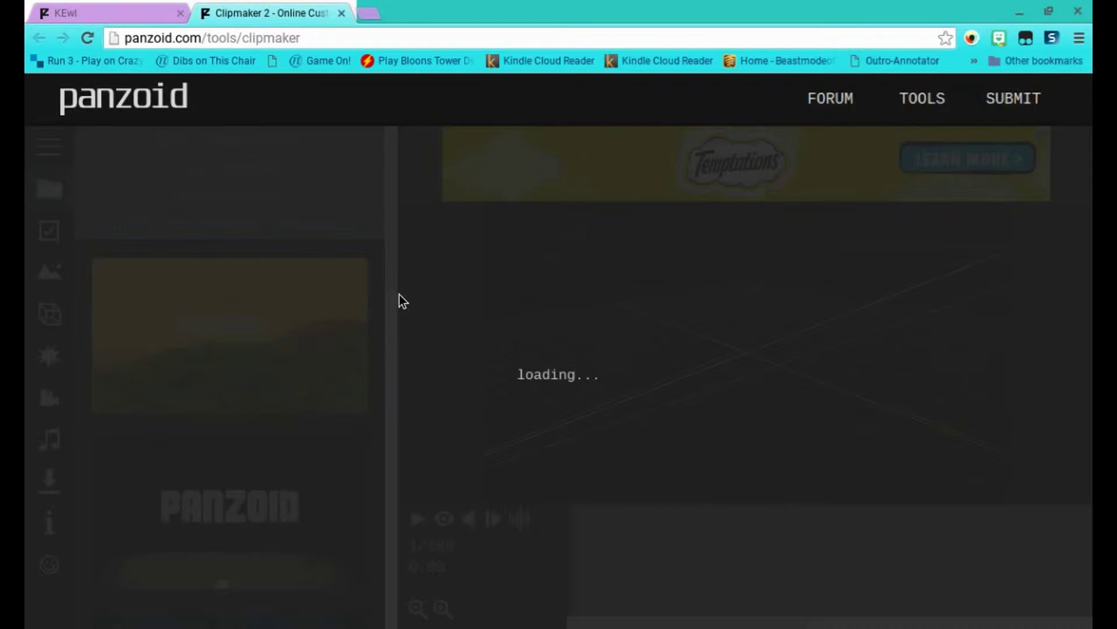
# Scroll the template list while Clipmaker 2 finishes loading the 3D NAME template.
pyautogui.scroll(-9, 184, 316)
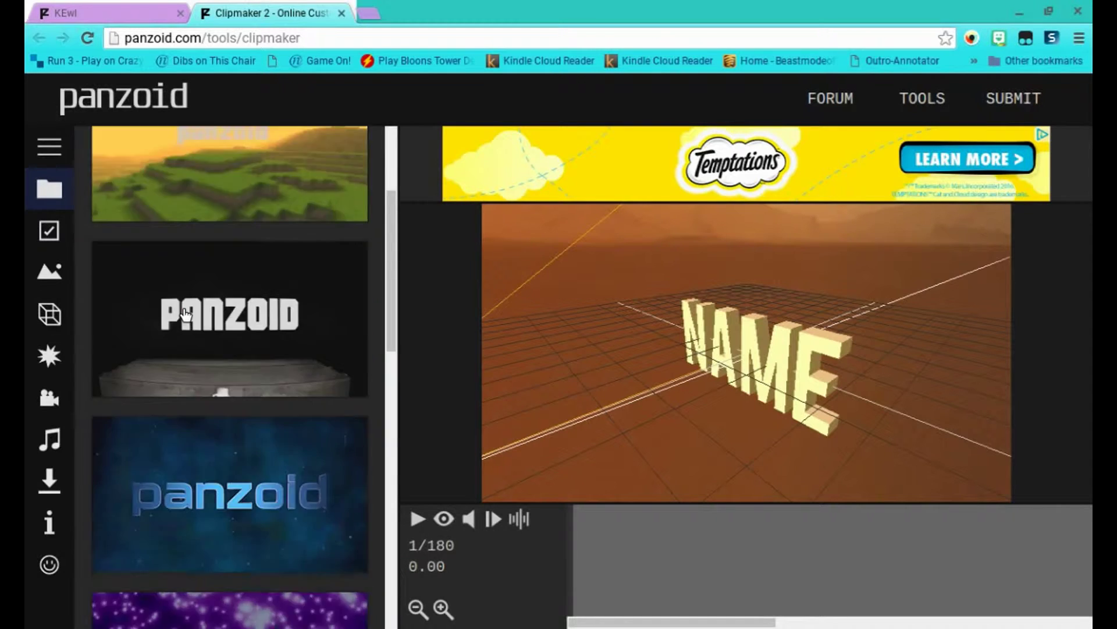
pyautogui.scroll(-4, 184, 316)
pyautogui.scroll(-3, 835, 323)
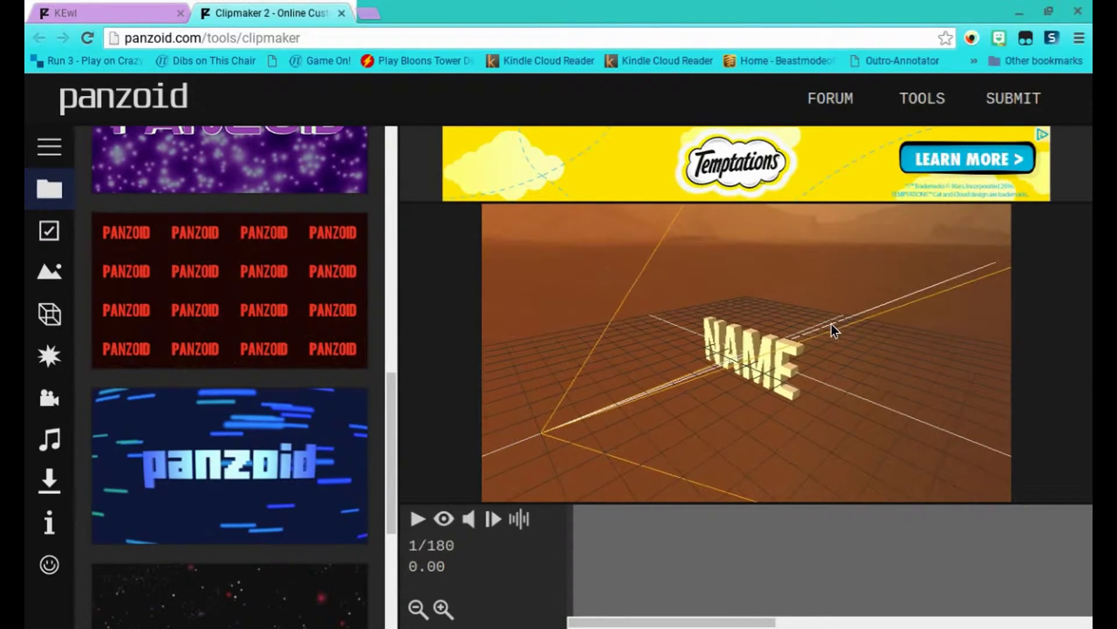
pyautogui.scroll(-5, 390, 419)
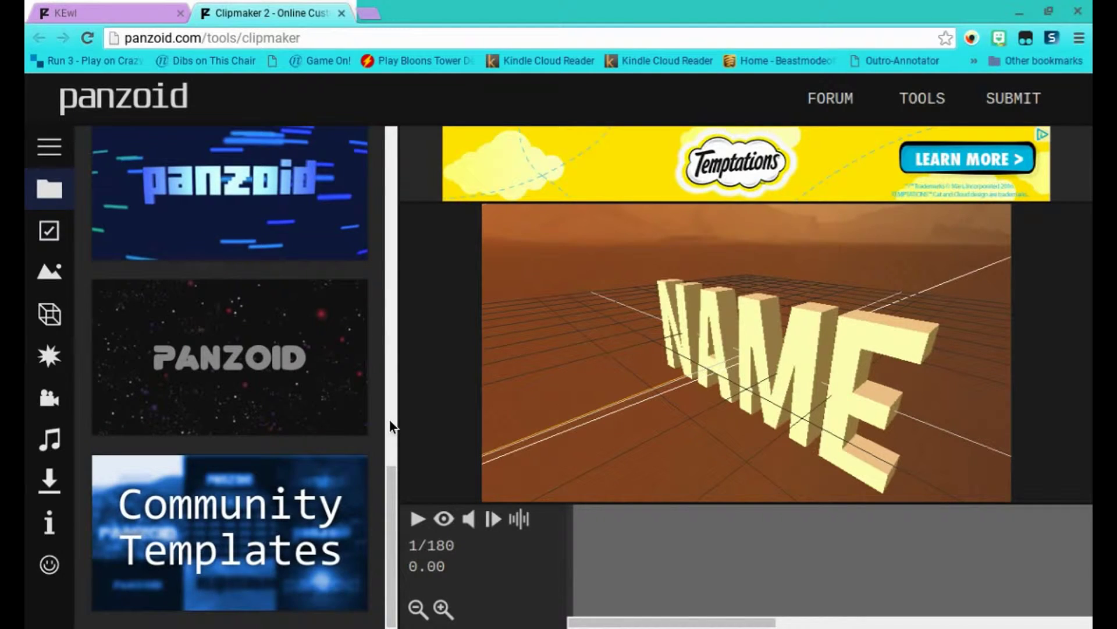
# Change the clip length from 7 to 8 seconds and give the scene the mars sky.
pyautogui.click(35, 248)
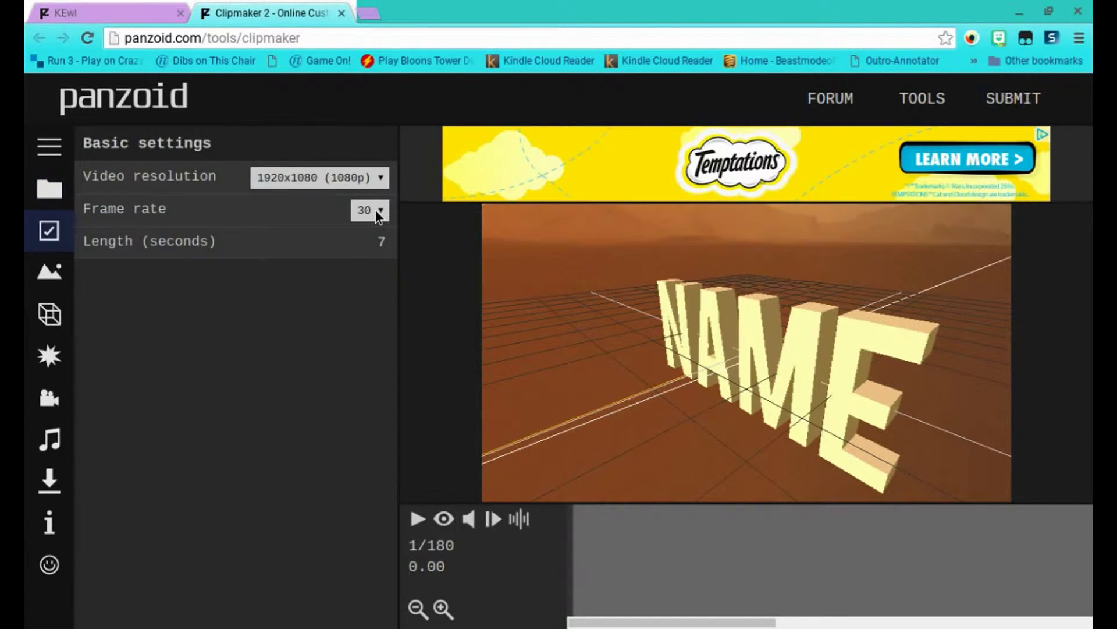
pyautogui.doubleClick(388, 249)
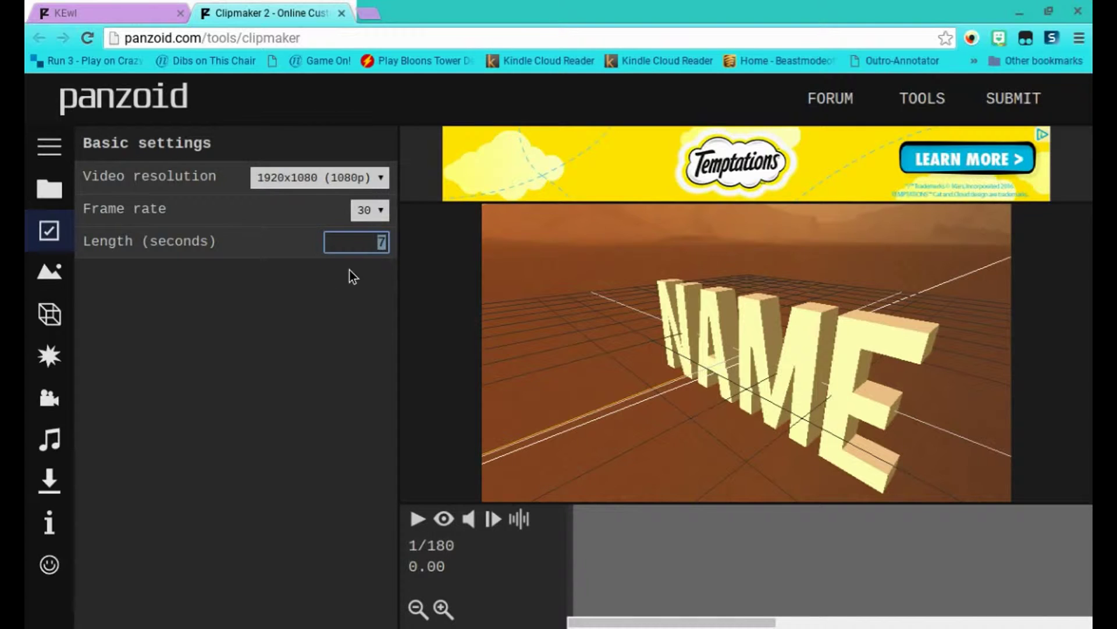
pyautogui.write('8')
pyautogui.press('Return')
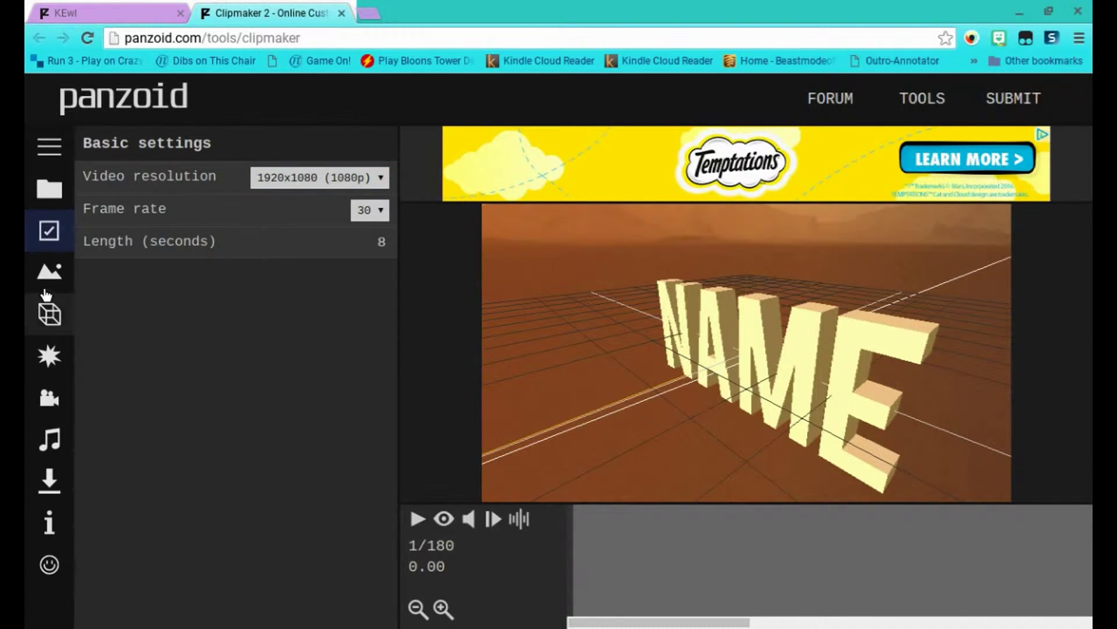
pyautogui.click(49, 271)
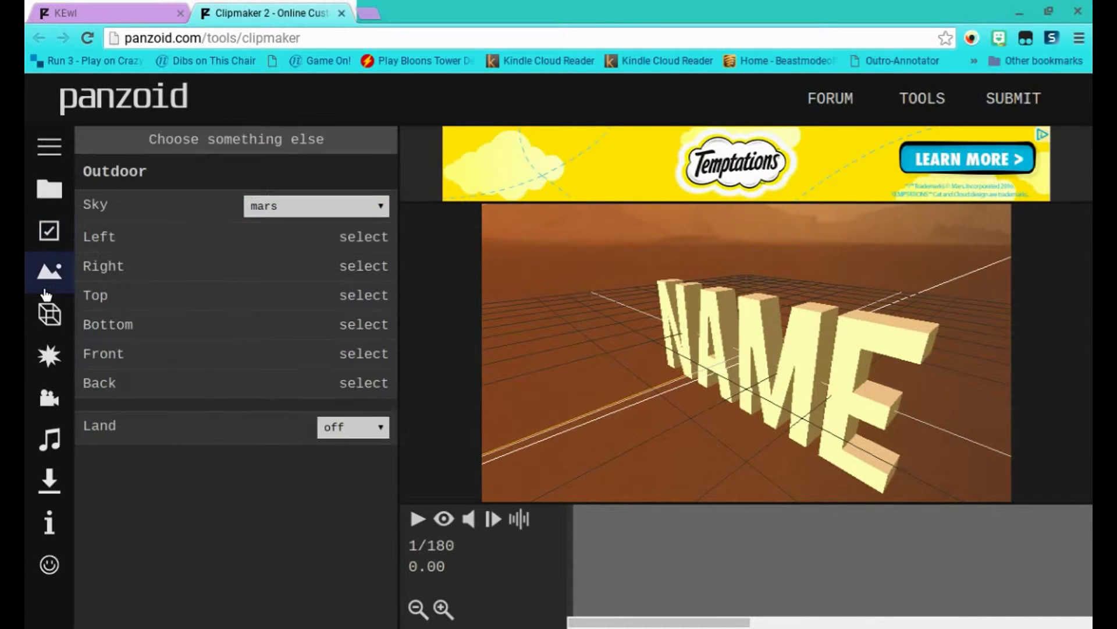
pyautogui.click(382, 208)
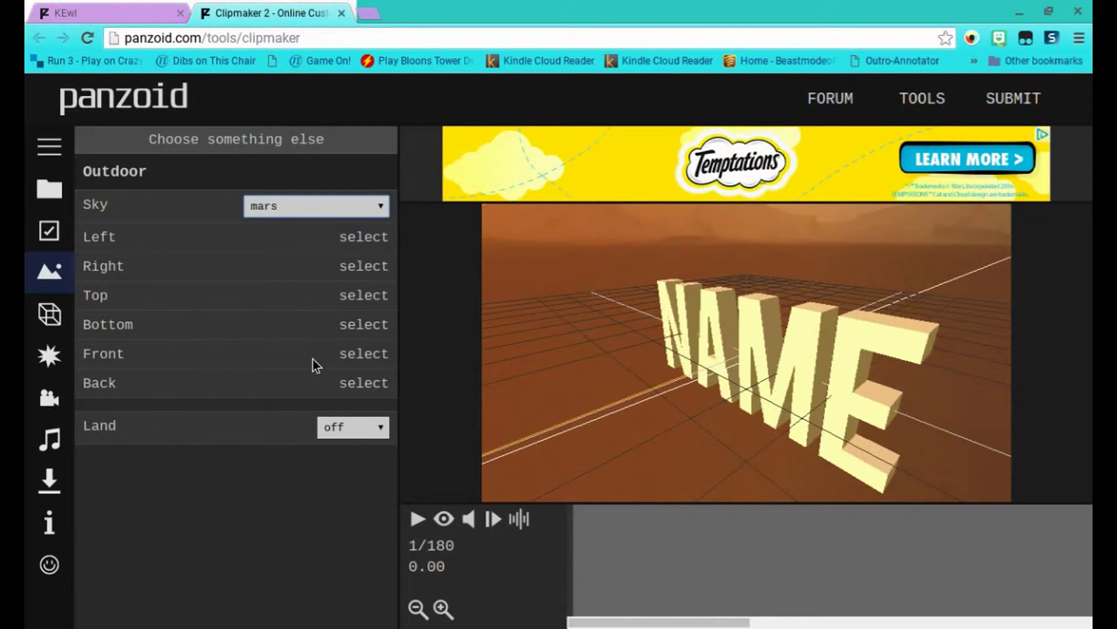
# Change the 3D text object's wording from Name to Red-SOXx.
pyautogui.click(42, 317)
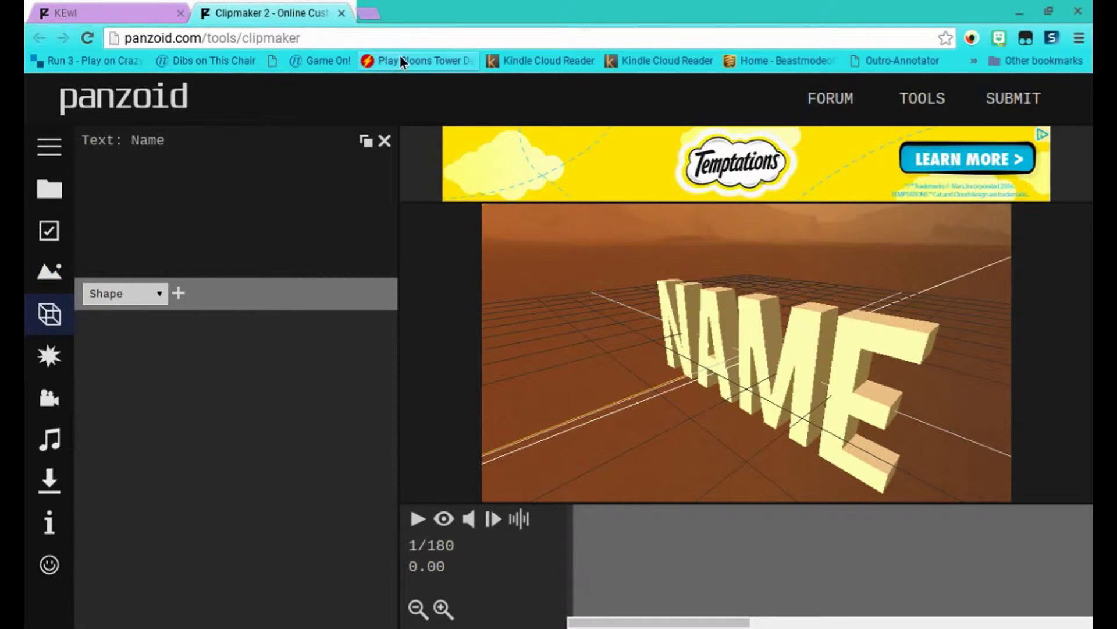
pyautogui.click(259, 149)
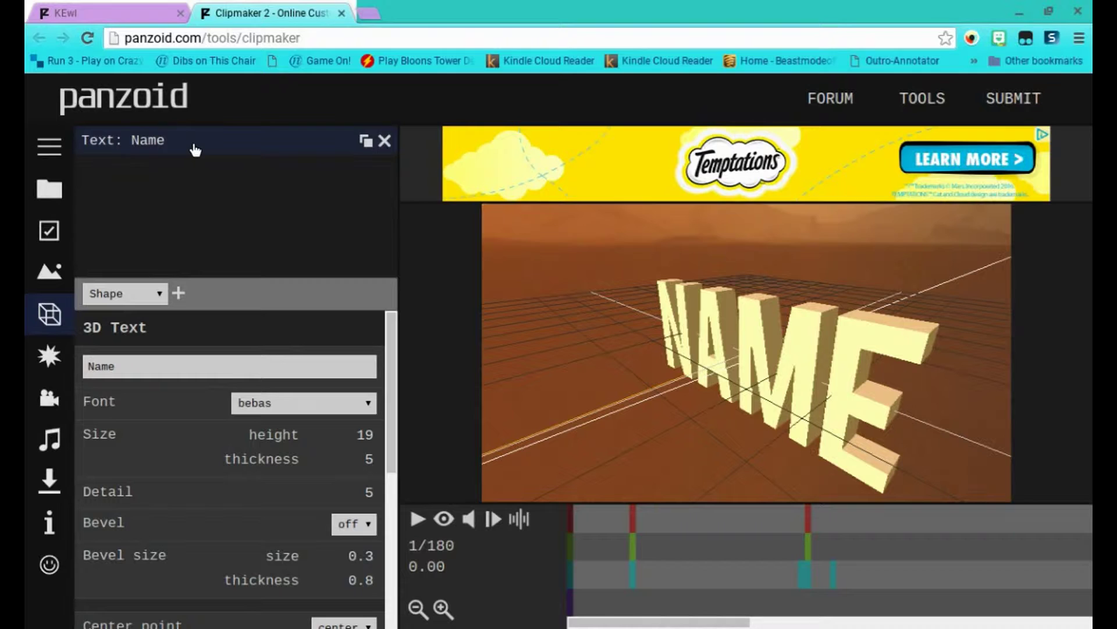
pyautogui.click(261, 372)
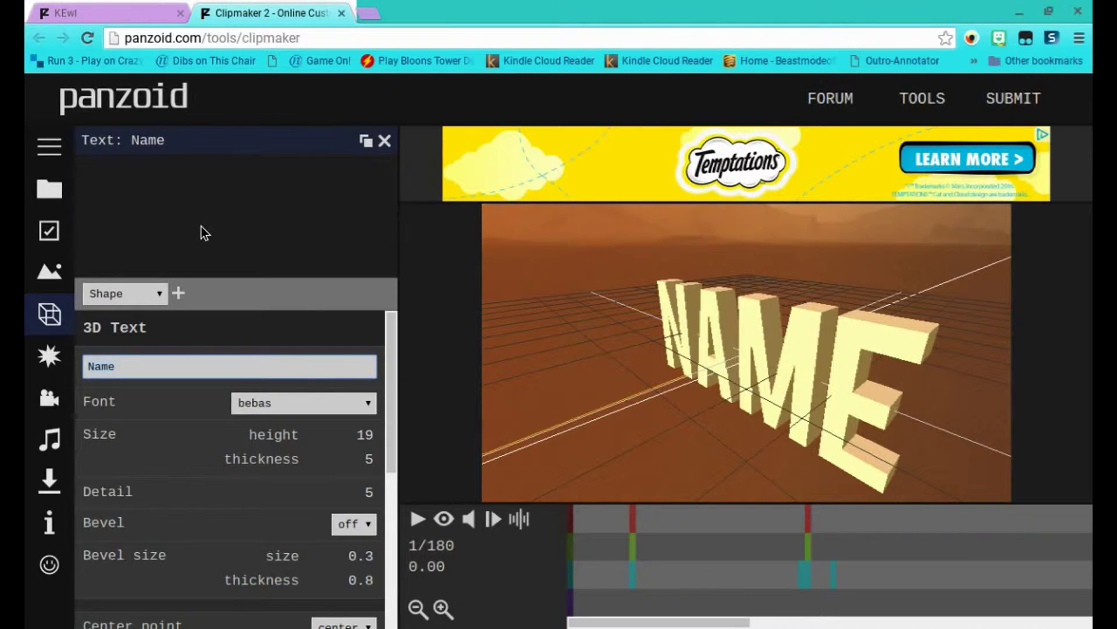
pyautogui.press('BackSpace')
pyautogui.press('BackSpace')
pyautogui.press('BackSpace')
pyautogui.press('BackSpace')
pyautogui.write('Red')
pyautogui.press('BackSpace')
pyautogui.write('-SOXx')
pyautogui.press('Tab')
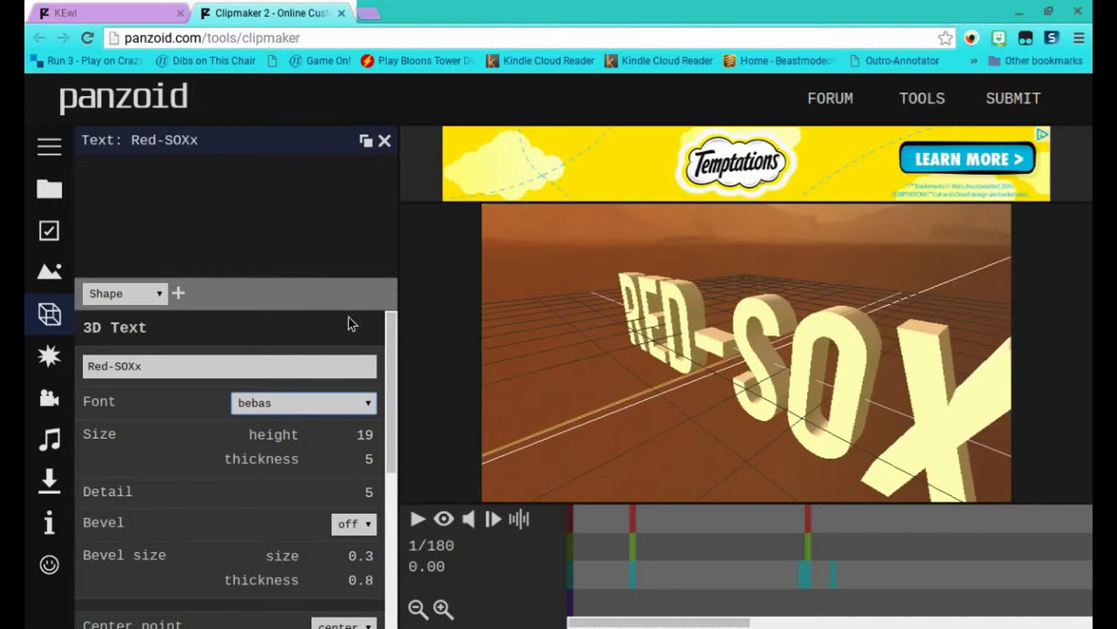
# Look through the effects and camera sequence, ending on Audio track settings with 3.00 fade out.
pyautogui.click(431, 387)
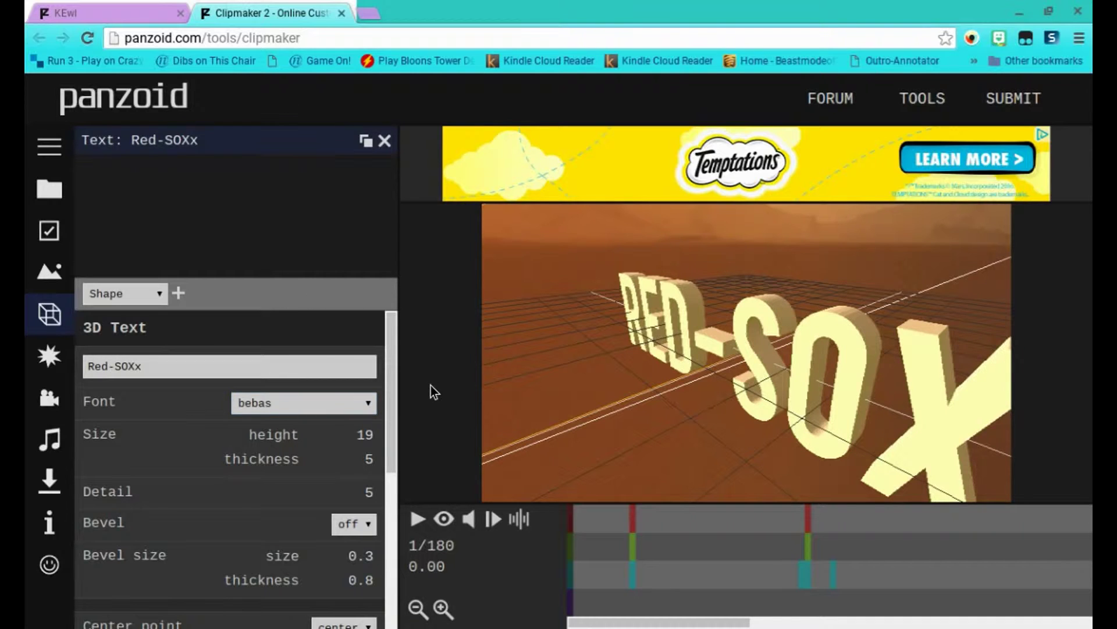
pyautogui.click(34, 366)
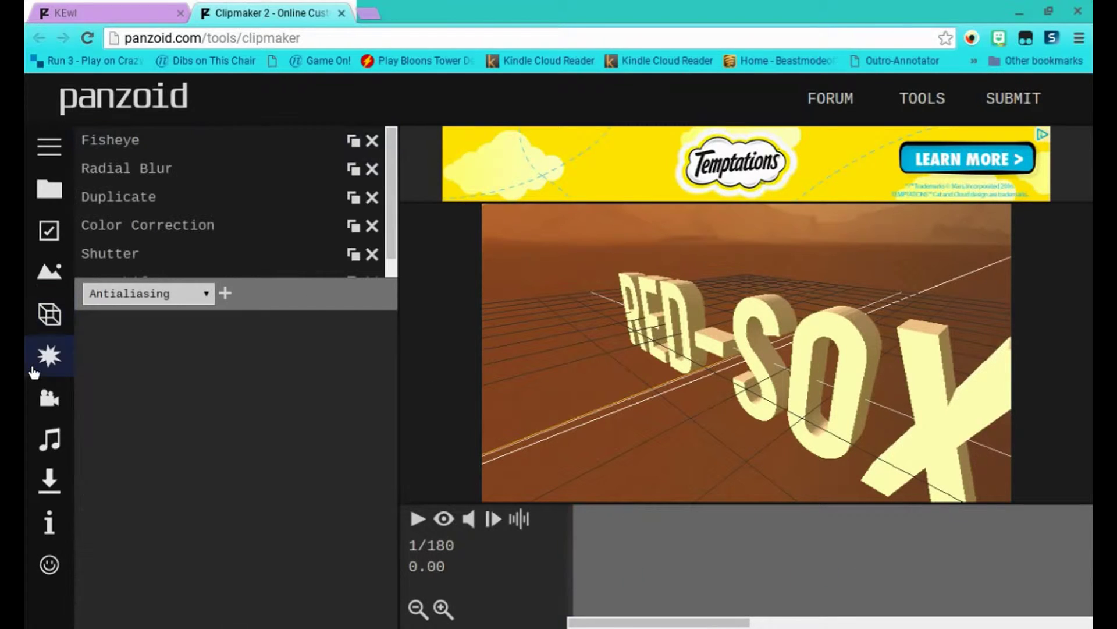
pyautogui.click(37, 414)
pyautogui.click(50, 439)
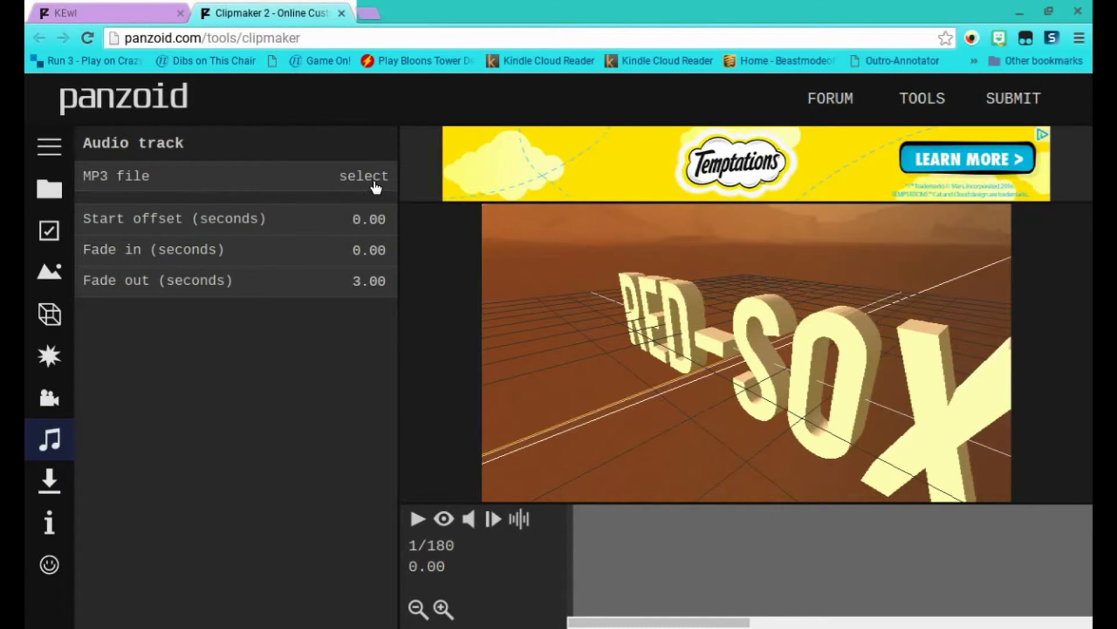
# Close the extra KEWl tab and play the RED-SOXX intro preview.
pyautogui.click(180, 13)
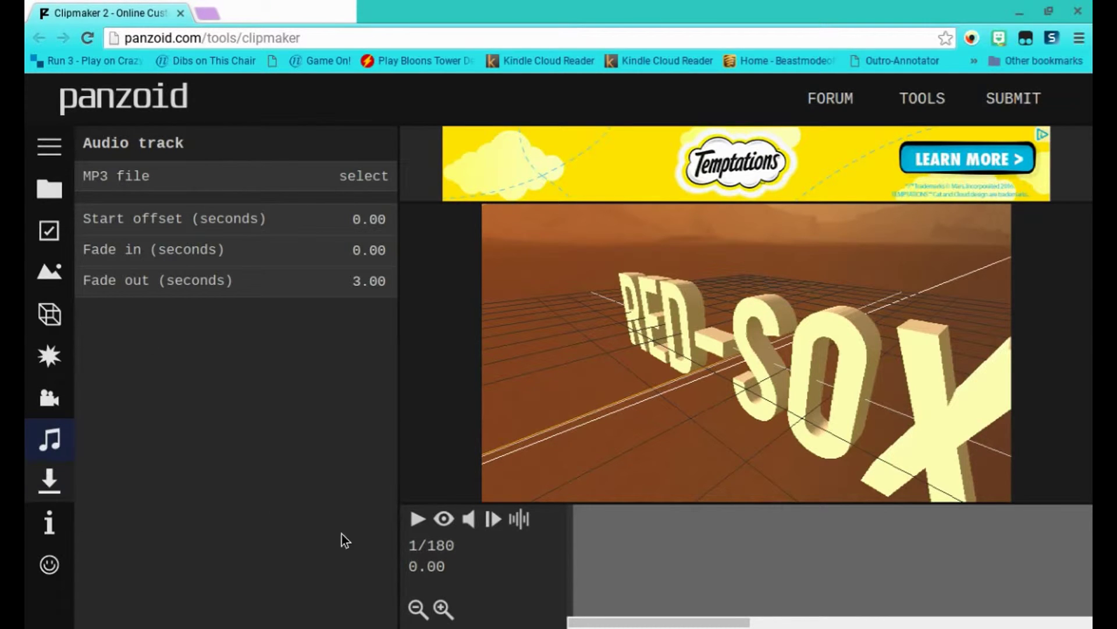
pyautogui.click(417, 519)
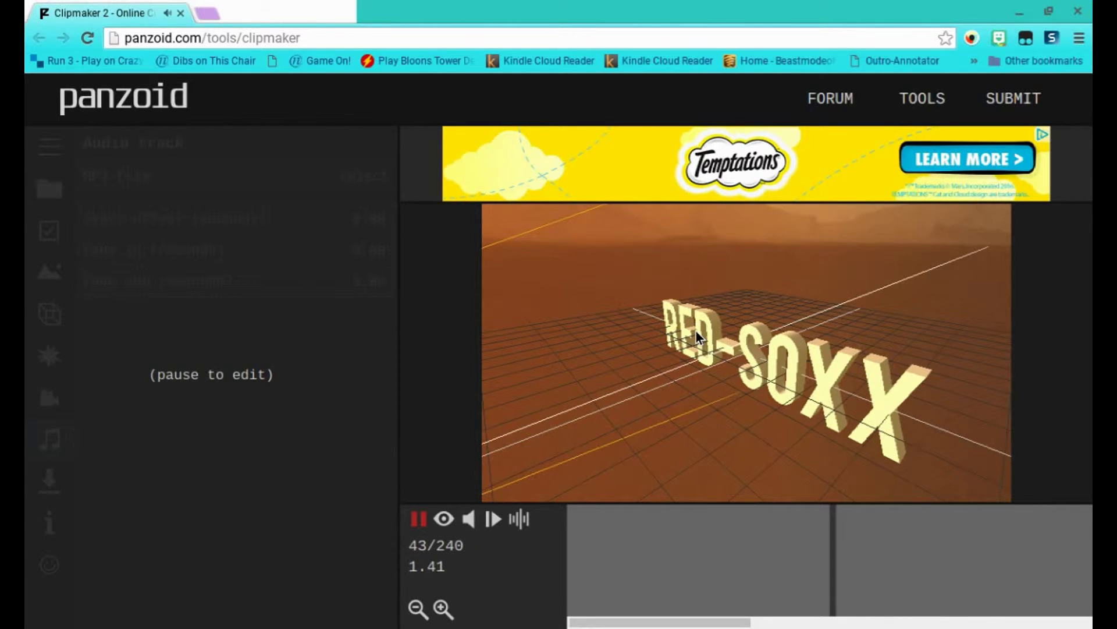
# Pause the preview at frame 118 and set the download render mode to fastest render.
pyautogui.click(418, 518)
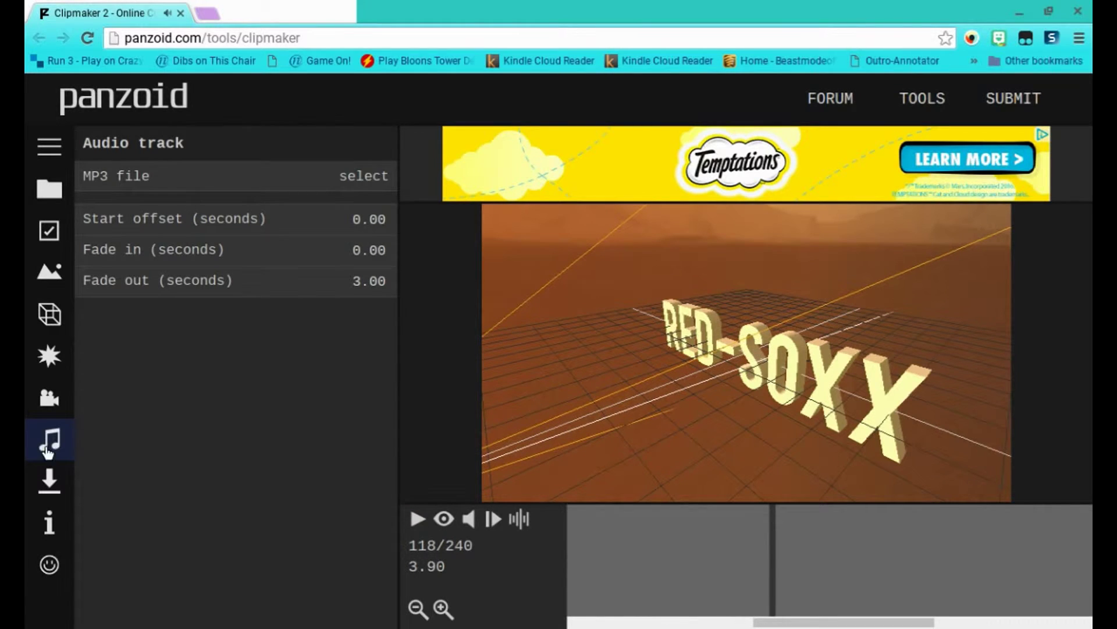
pyautogui.click(49, 480)
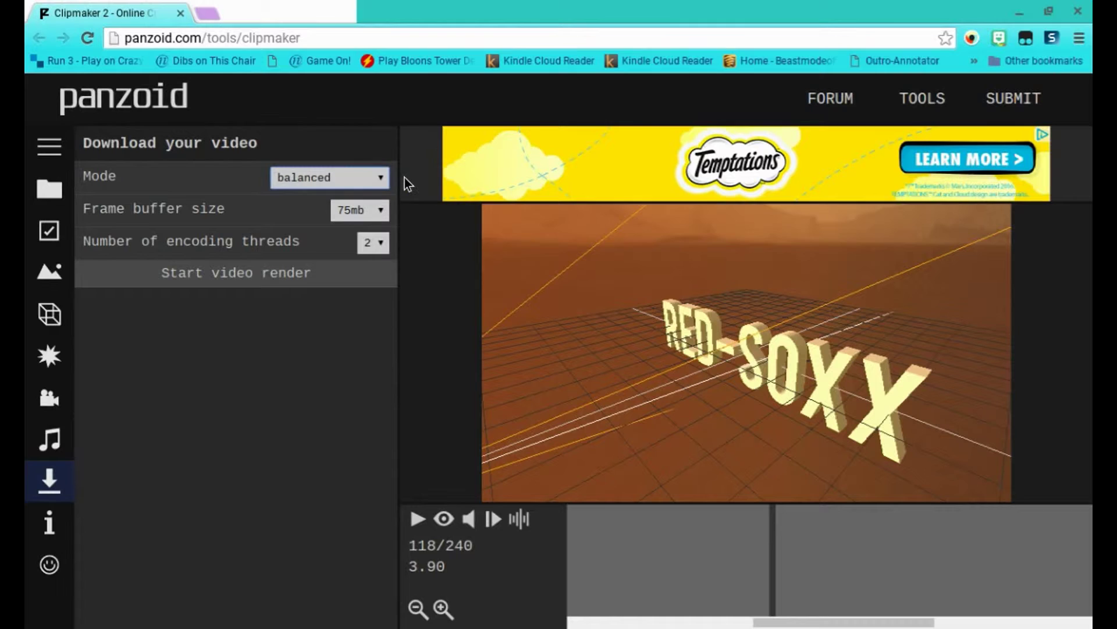
pyautogui.click(367, 201)
pyautogui.click(355, 212)
pyautogui.click(345, 177)
pyautogui.click(346, 225)
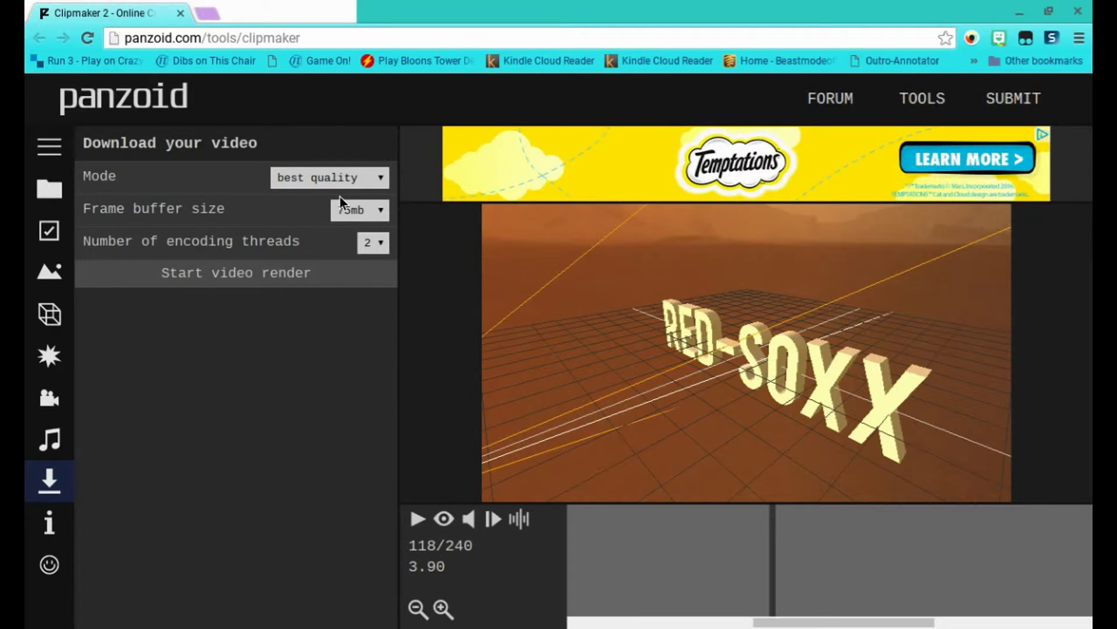
pyautogui.click(339, 188)
pyautogui.click(347, 202)
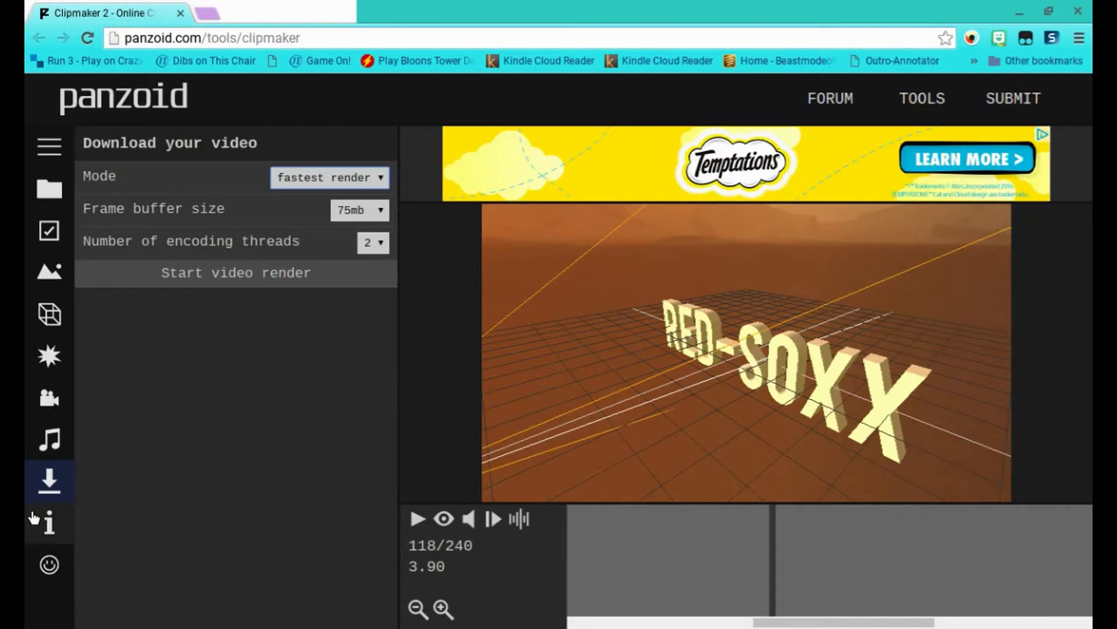
# Check the version info and feedback form, then return to panzoid.com's Backgrounder 3 listing.
pyautogui.click(58, 541)
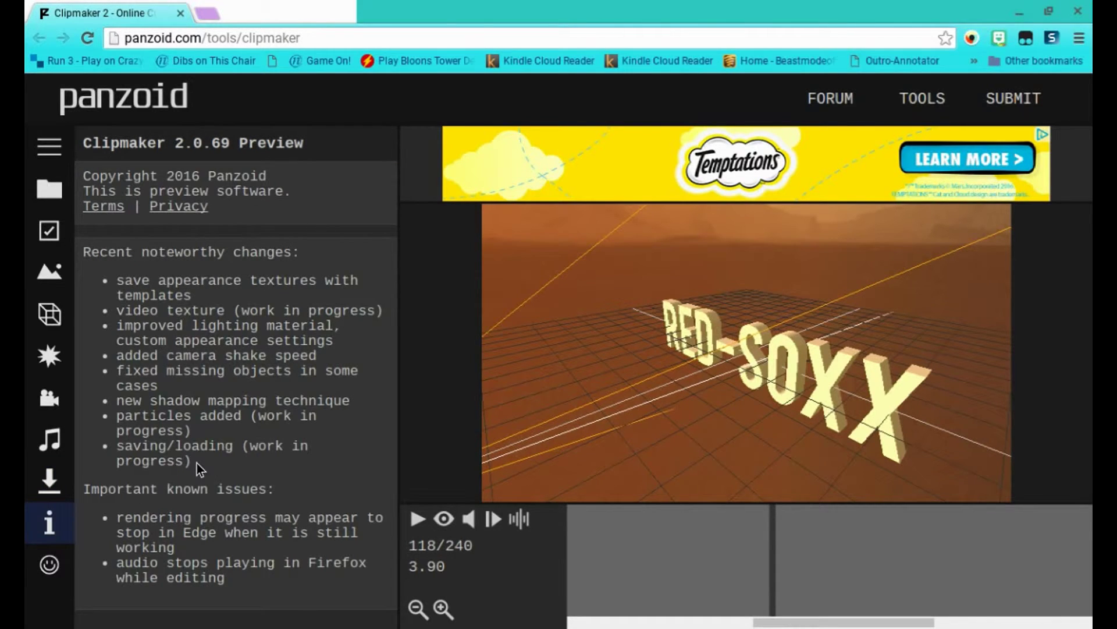
pyautogui.click(49, 564)
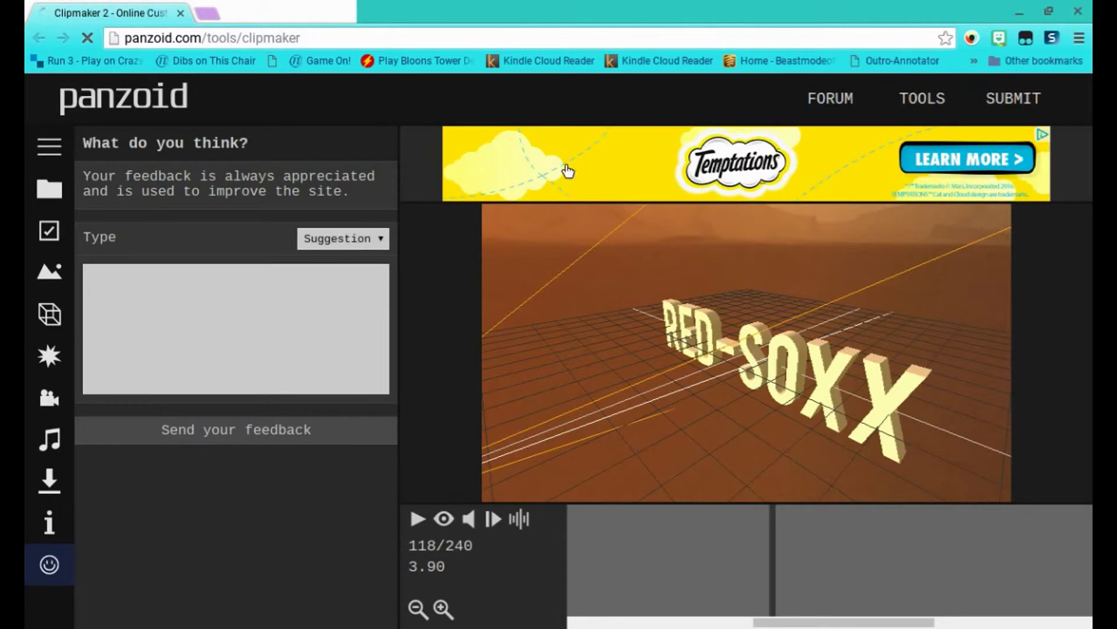
pyautogui.hotkey('alt', 'Left')
pyautogui.scroll(-7, 332, 343)
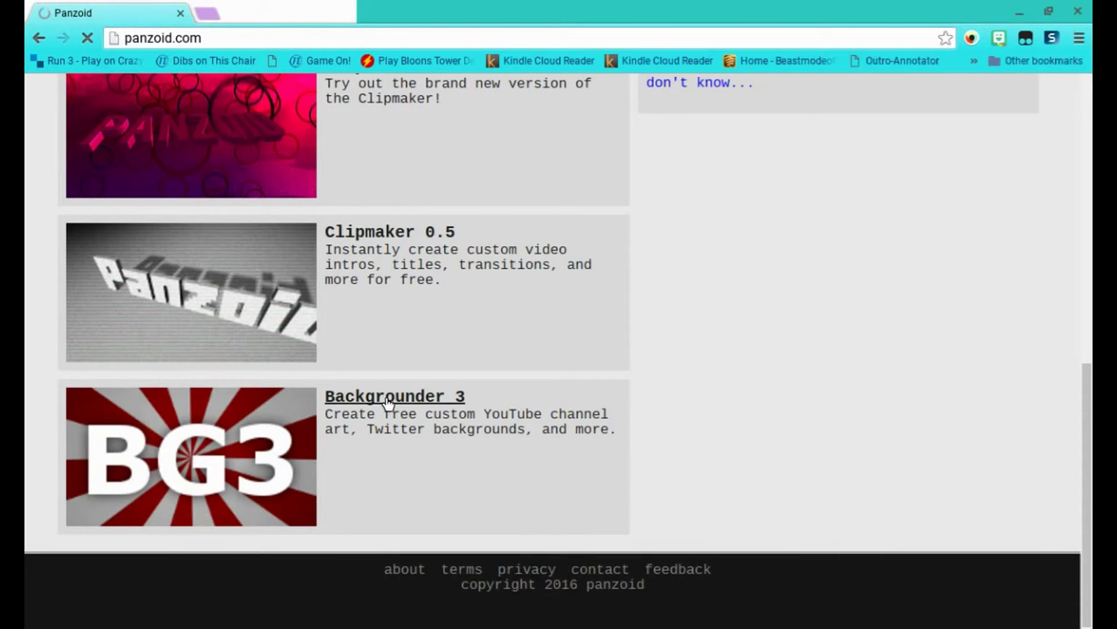
# Open Backgrounder 3 and load the purple gradient 'panzoid' banner template.
pyautogui.click(377, 396)
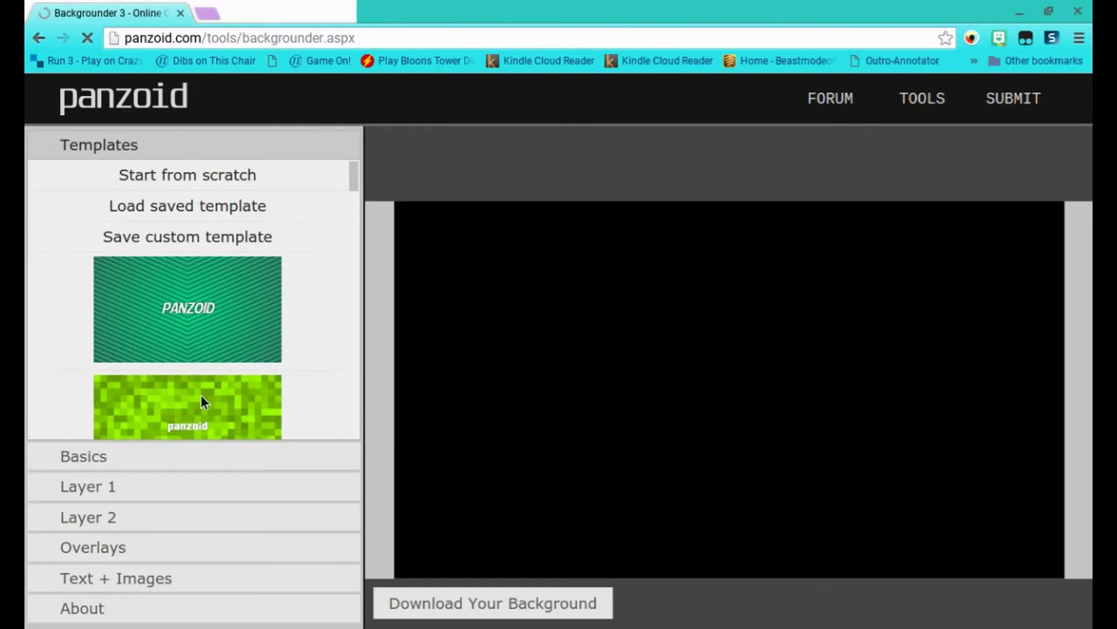
pyautogui.scroll(-5, 275, 339)
pyautogui.scroll(-3, 275, 340)
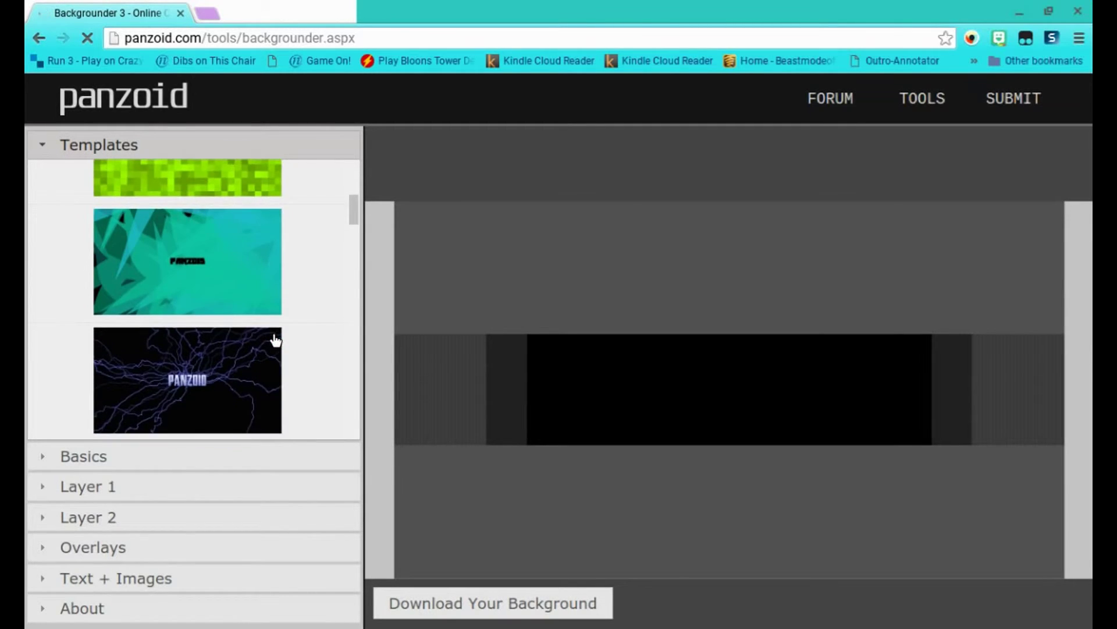
pyautogui.scroll(-12, 263, 326)
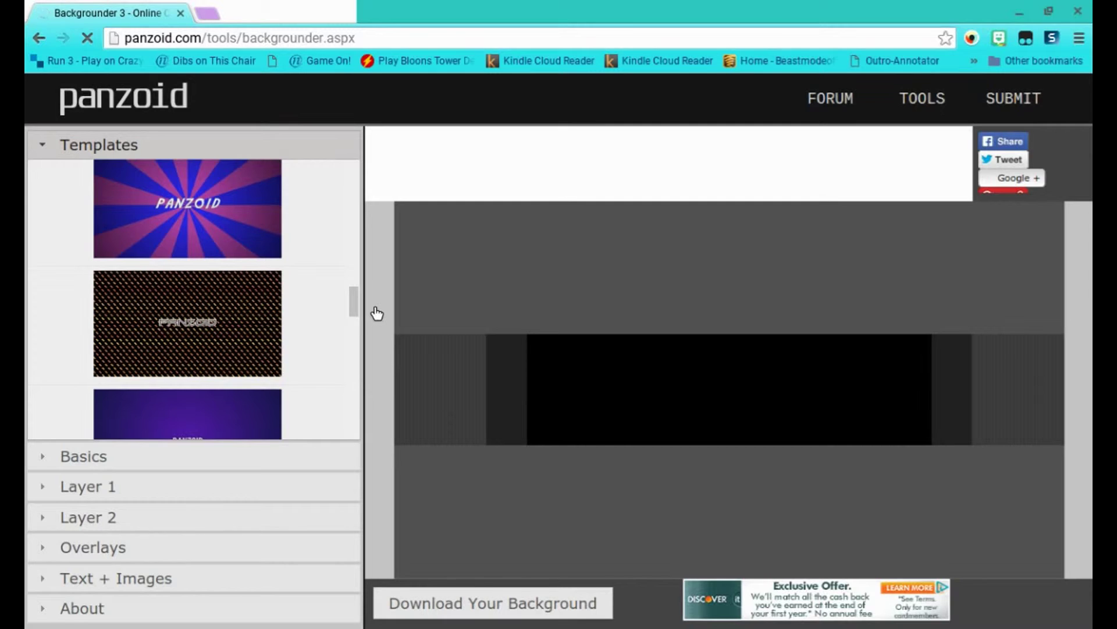
pyautogui.scroll(-4, 355, 304)
pyautogui.scroll(4, 344, 338)
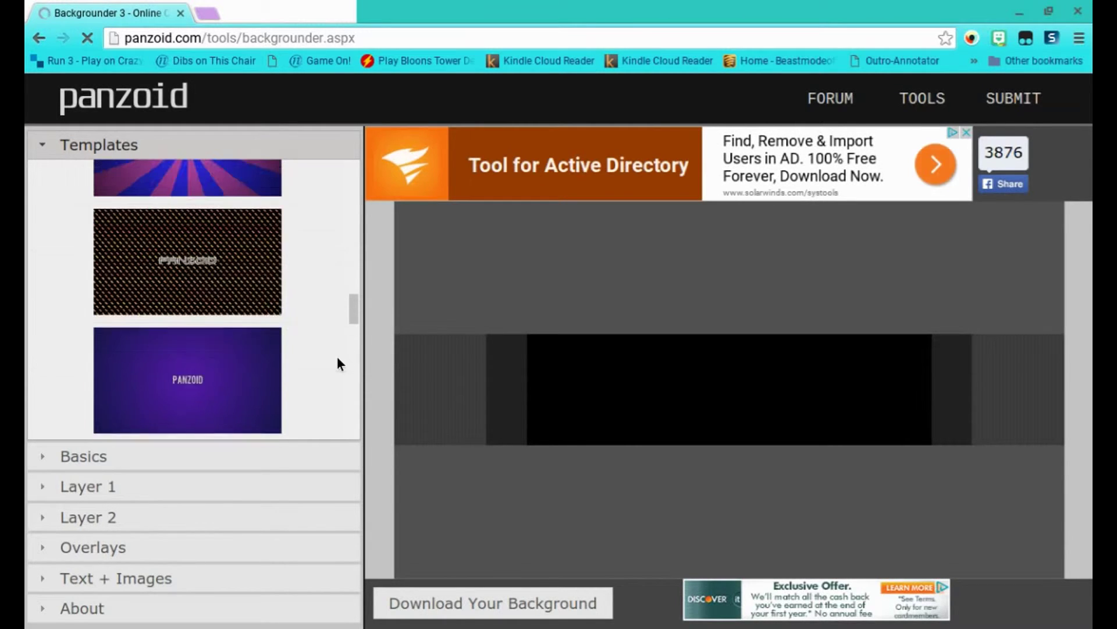
pyautogui.click(231, 398)
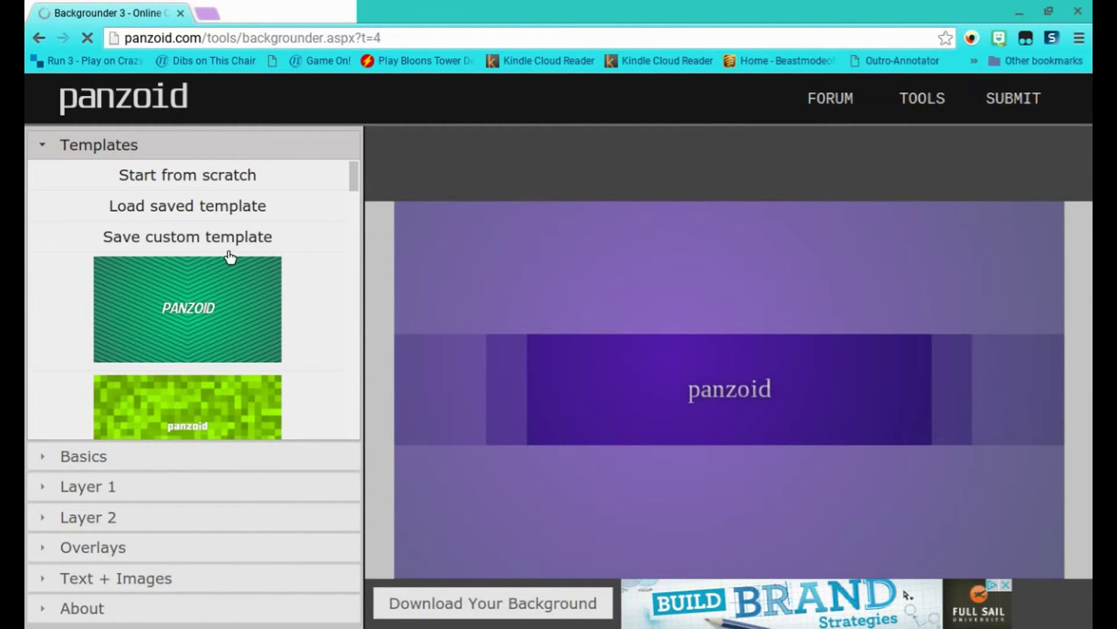
# Set the Basics background colour from black to magenta #da0ae9.
pyautogui.click(99, 456)
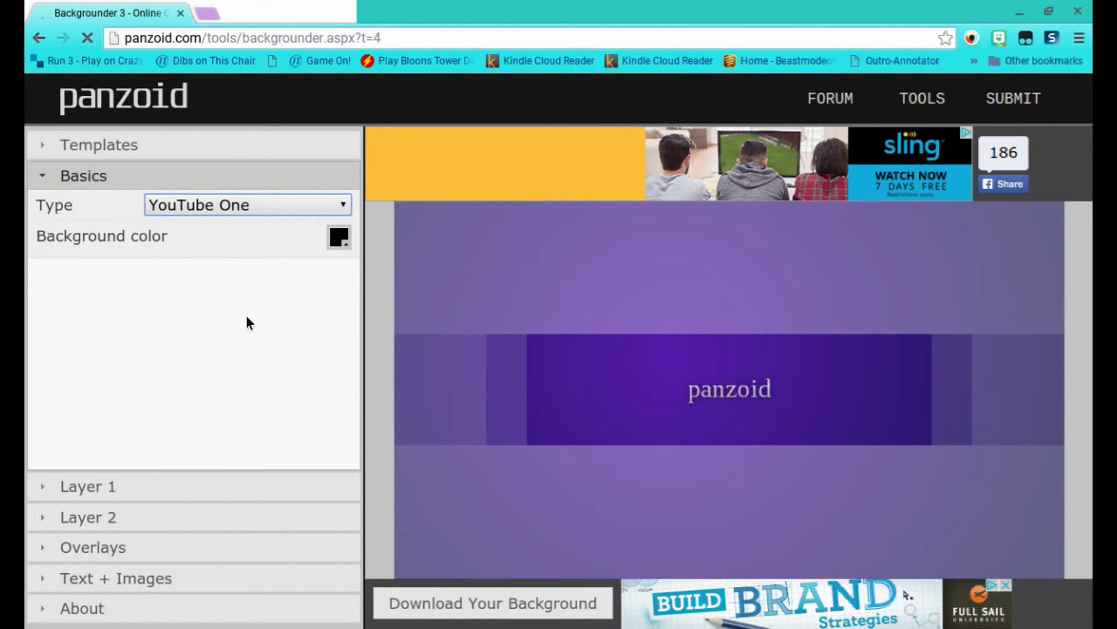
pyautogui.click(162, 413)
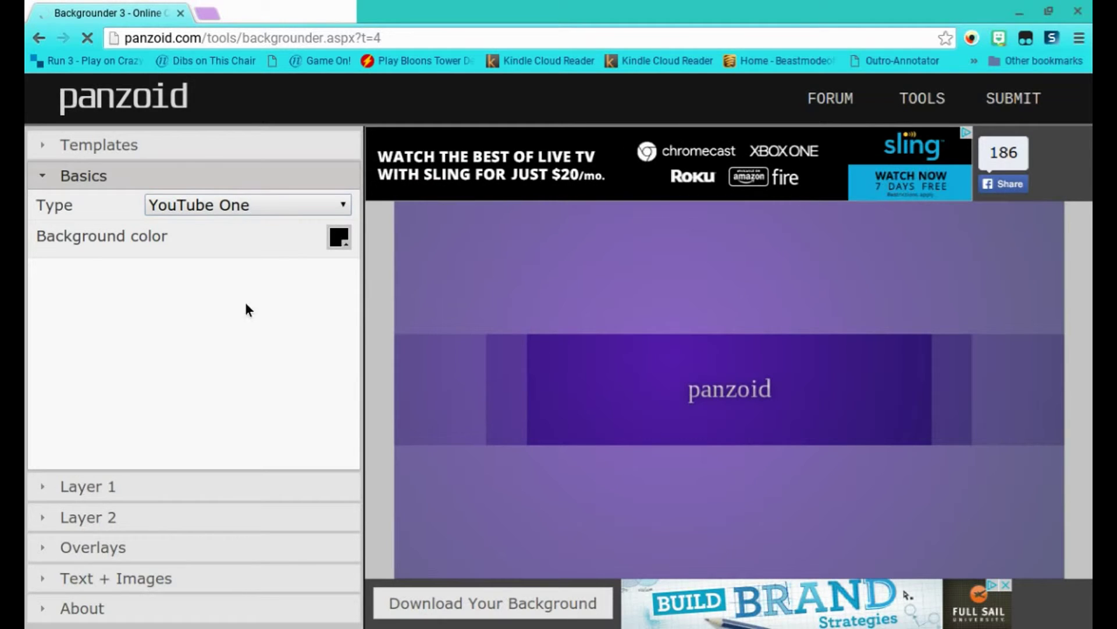
pyautogui.click(340, 244)
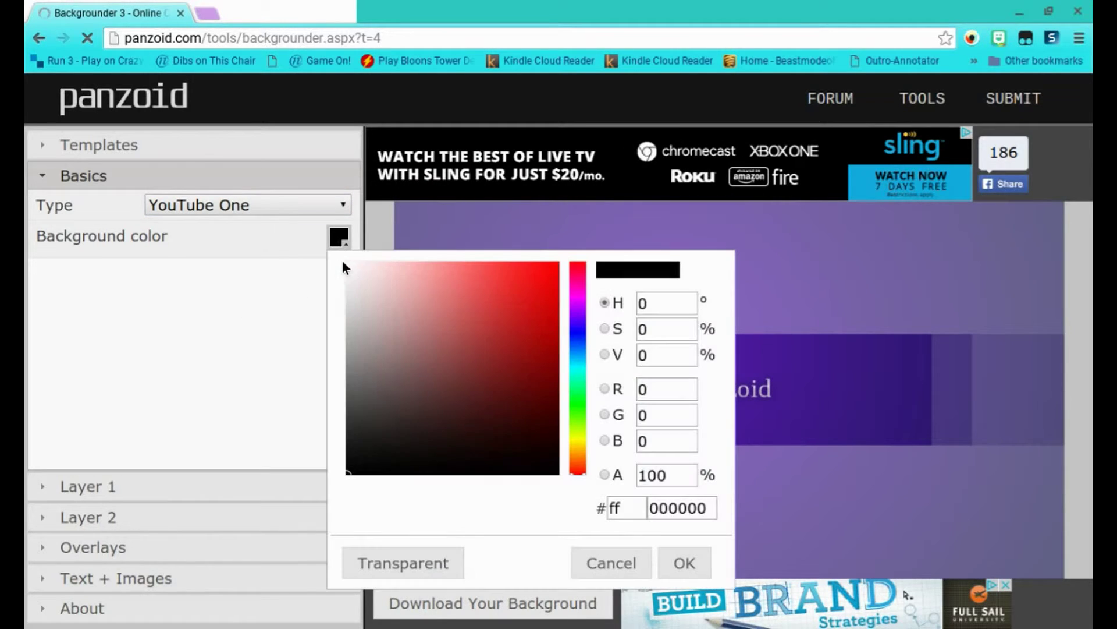
pyautogui.click(579, 300)
pyautogui.click(549, 280)
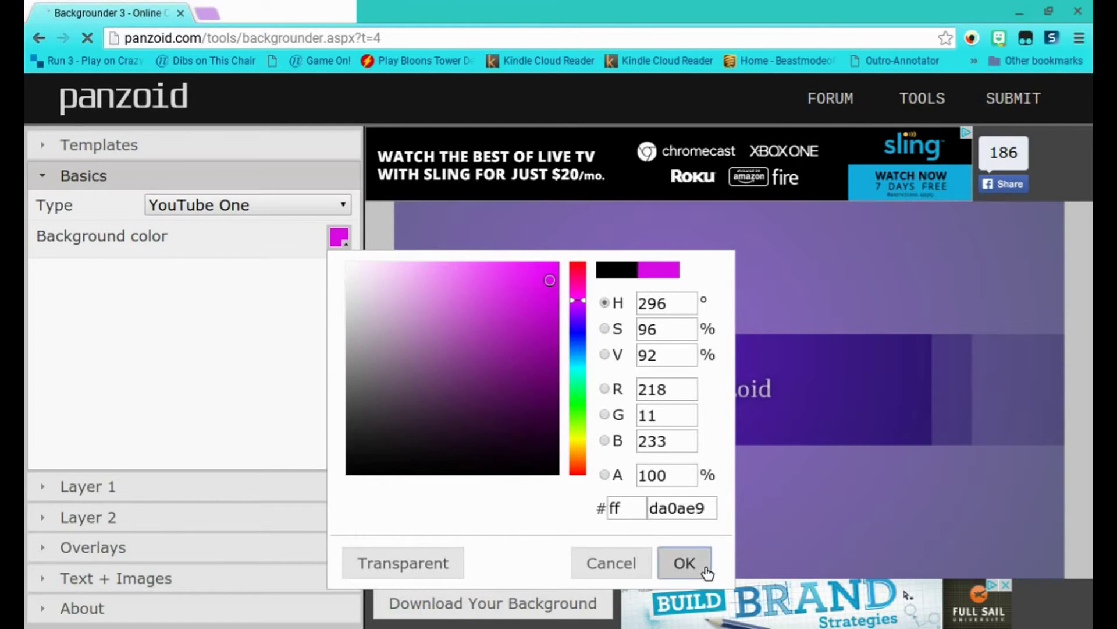
pyautogui.click(684, 563)
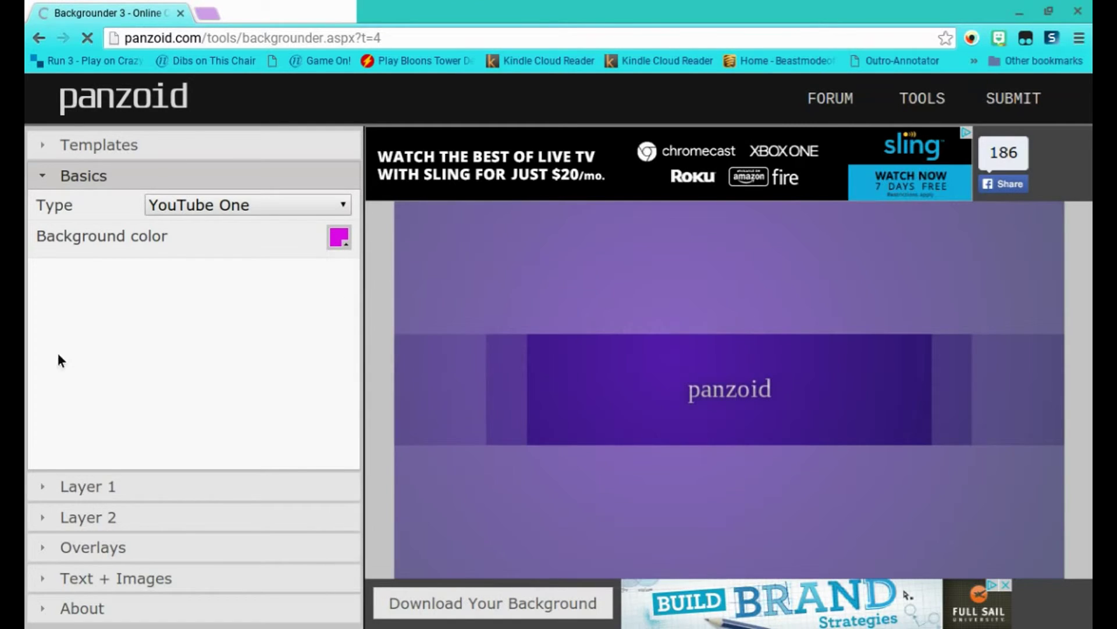
# Set the Layer 1 radial gradient stops to purple #660fe9 (left) and aqua #21f2ea (right).
pyautogui.click(159, 494)
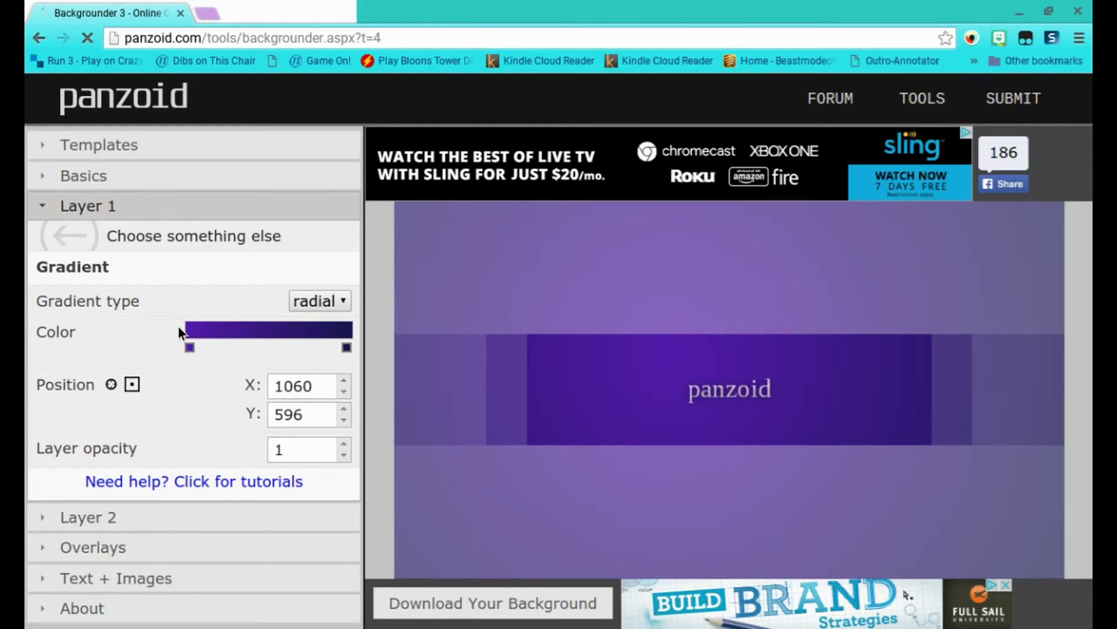
pyautogui.click(190, 347)
pyautogui.click(200, 369)
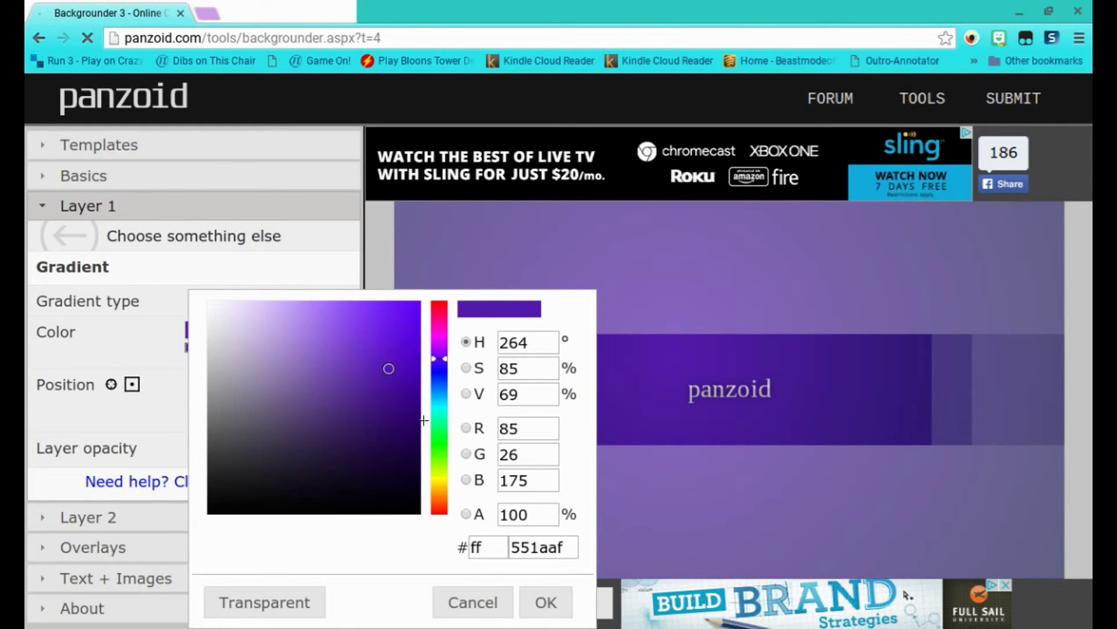
pyautogui.click(407, 319)
pyautogui.click(545, 601)
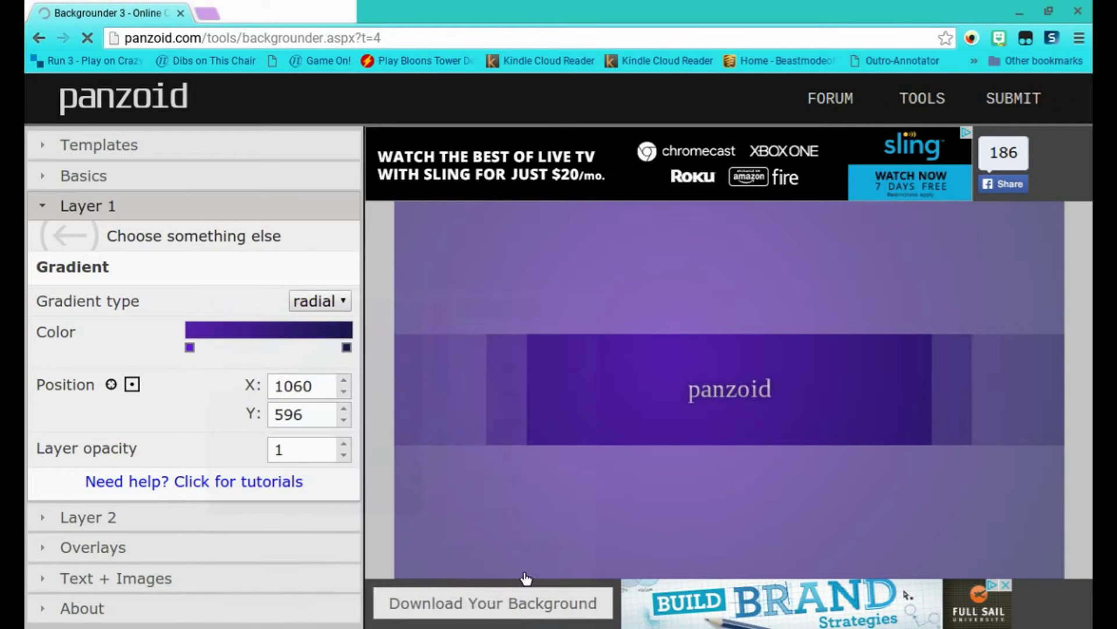
pyautogui.click(347, 348)
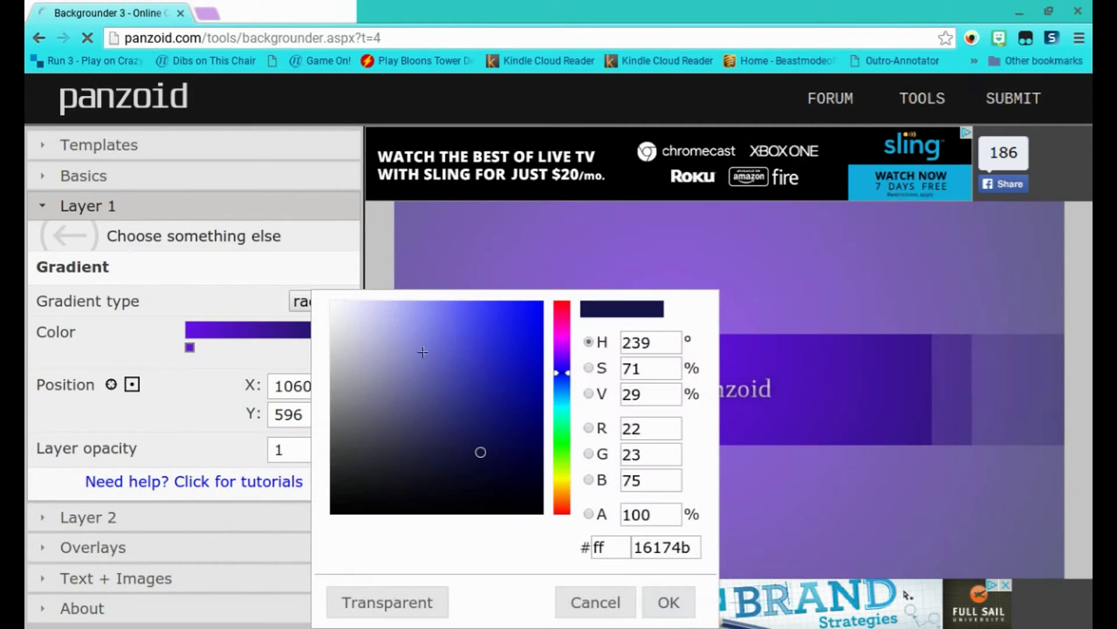
pyautogui.click(562, 410)
pyautogui.click(514, 312)
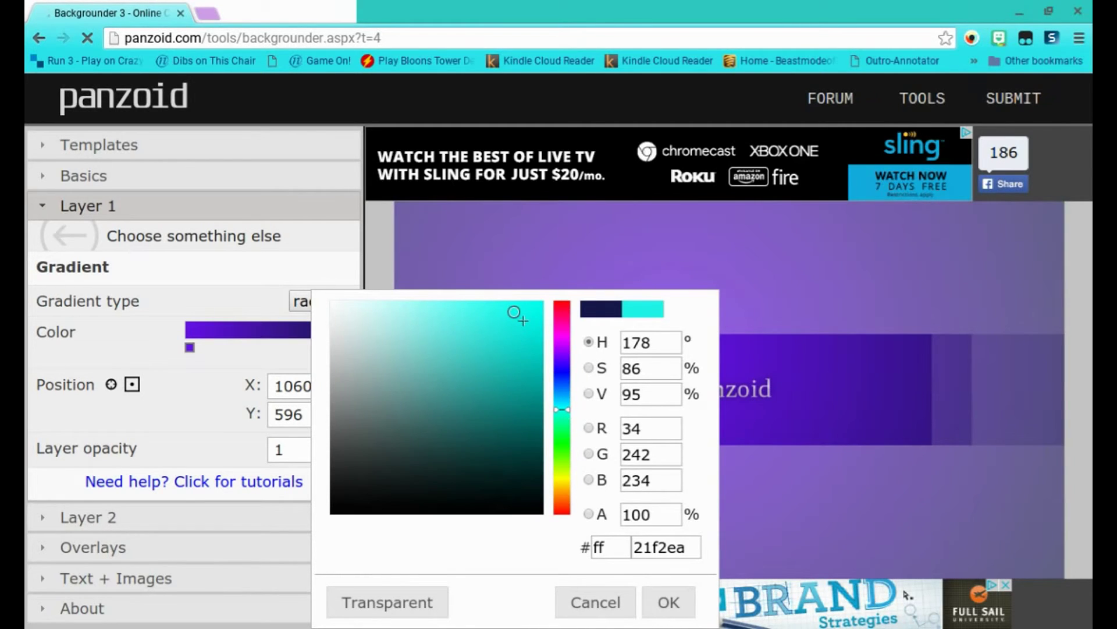
pyautogui.click(670, 602)
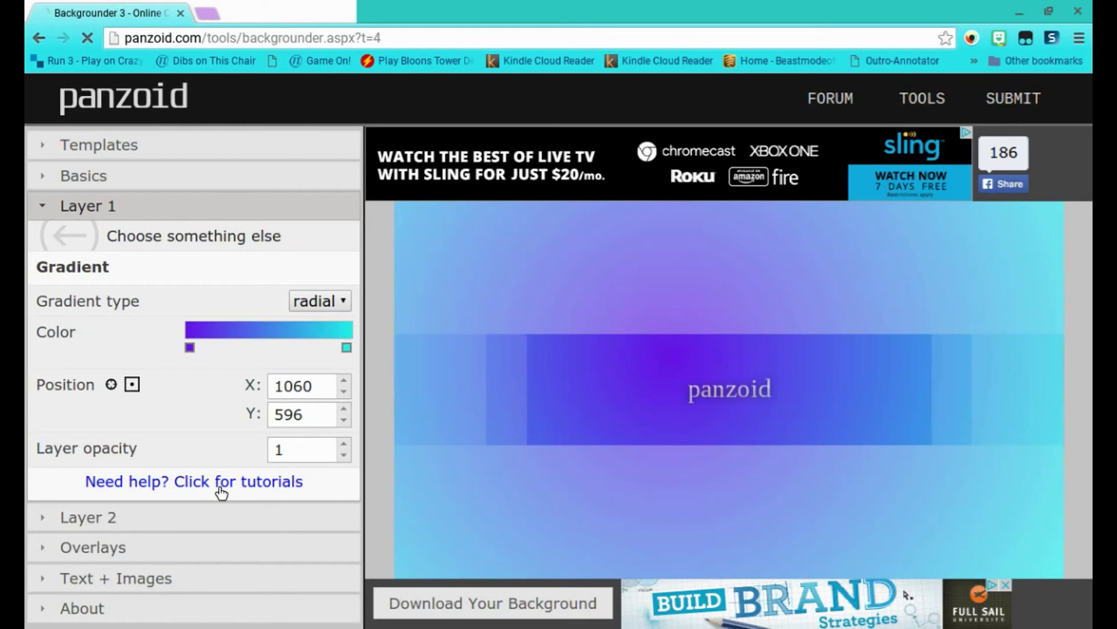
# Replace the Sprite 1 banner text 'panzoid' with 'HELLO'.
pyautogui.click(178, 524)
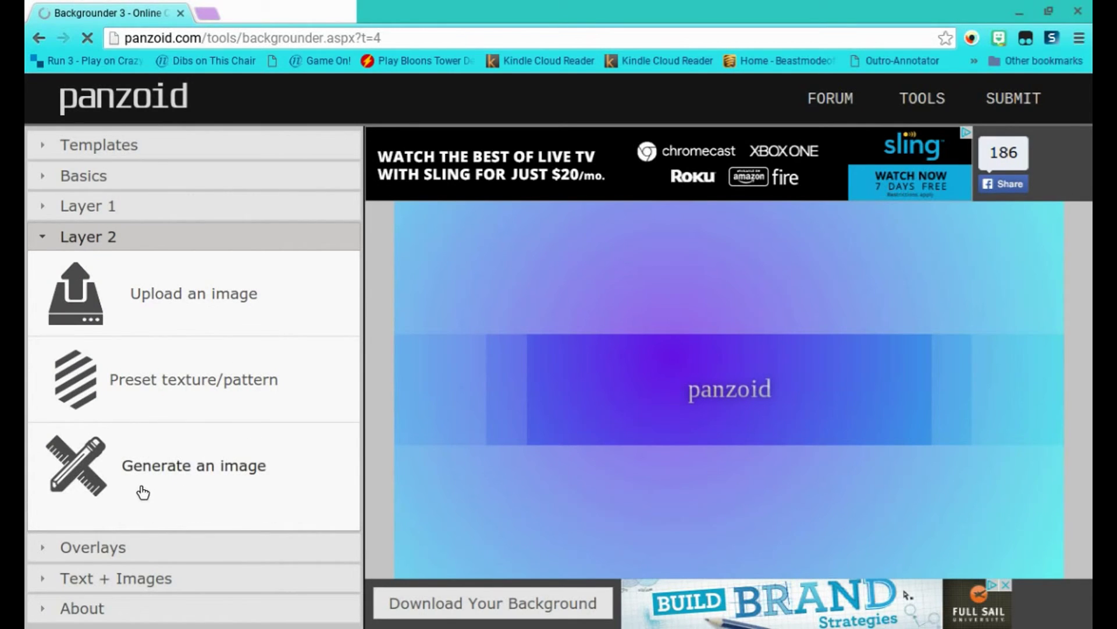
pyautogui.click(155, 577)
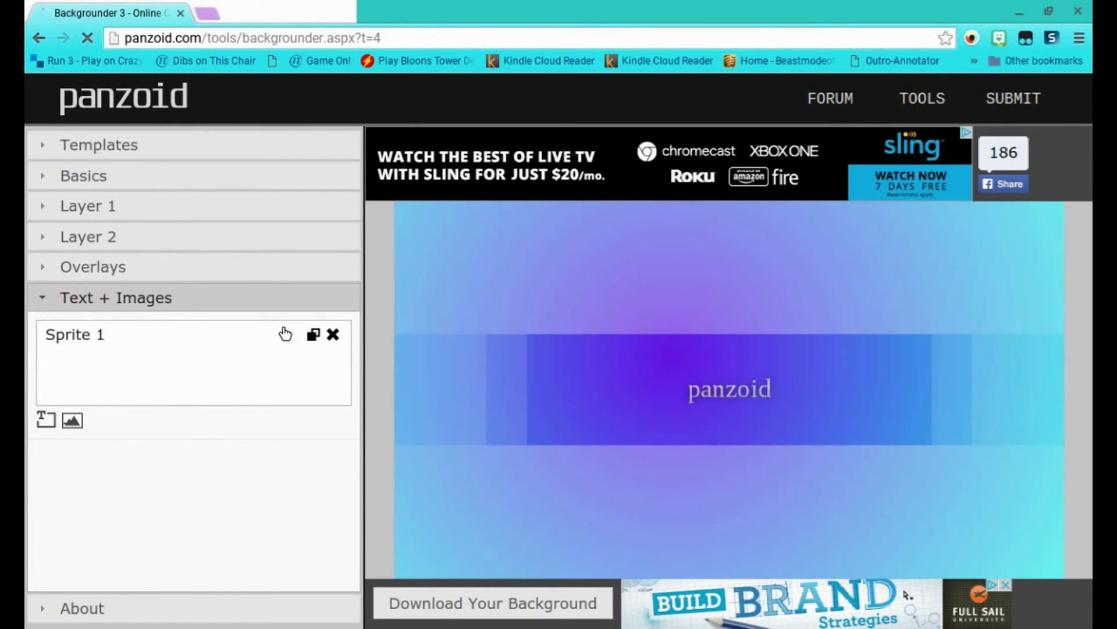
pyautogui.click(204, 337)
pyautogui.click(197, 341)
pyautogui.click(180, 360)
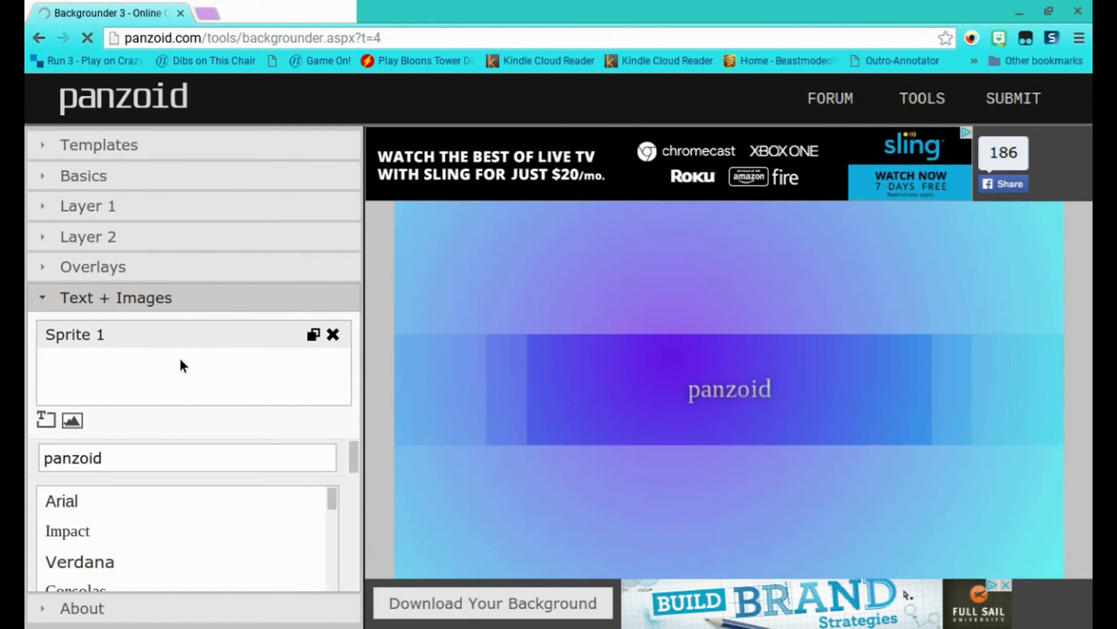
pyautogui.doubleClick(151, 465)
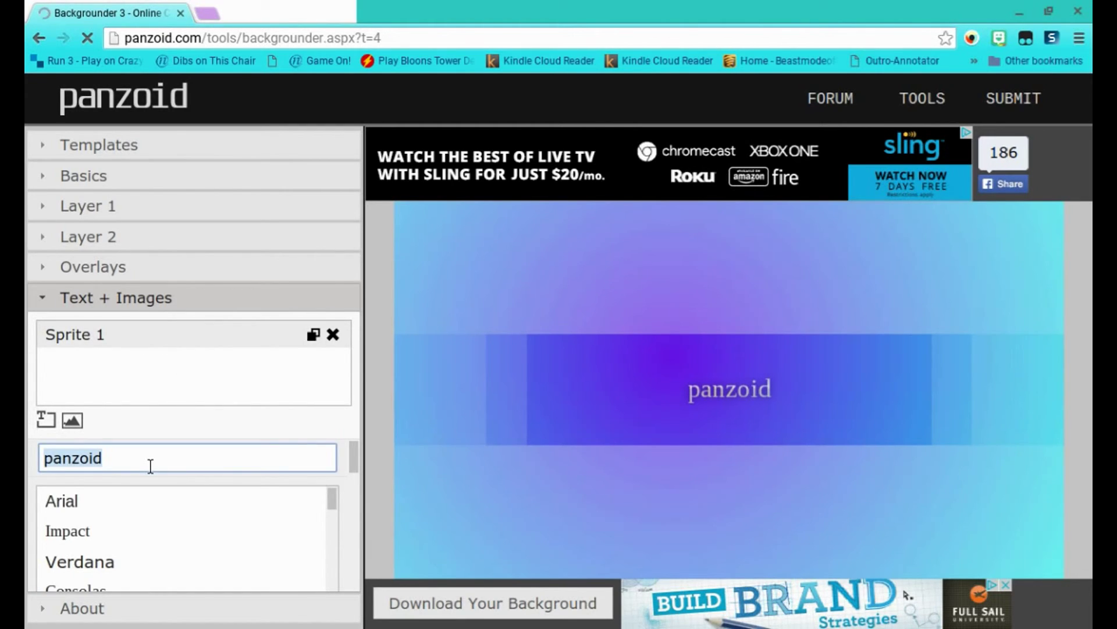
pyautogui.write('HELLO')
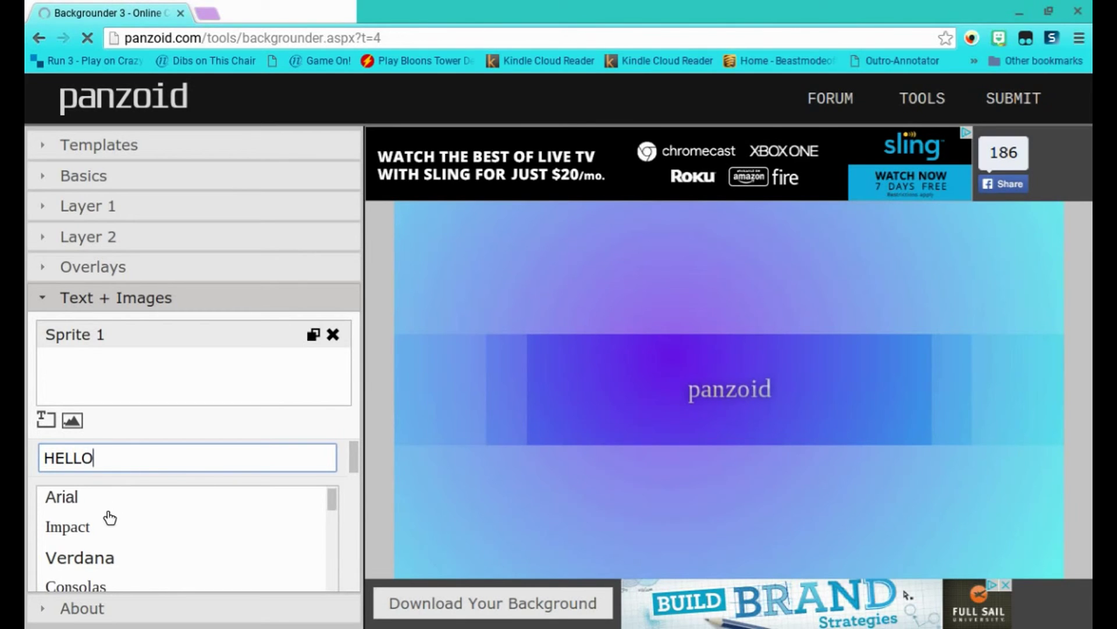
# Set the HELLO text's font to Basica.
pyautogui.scroll(-3, 108, 516)
pyautogui.scroll(-4, 110, 517)
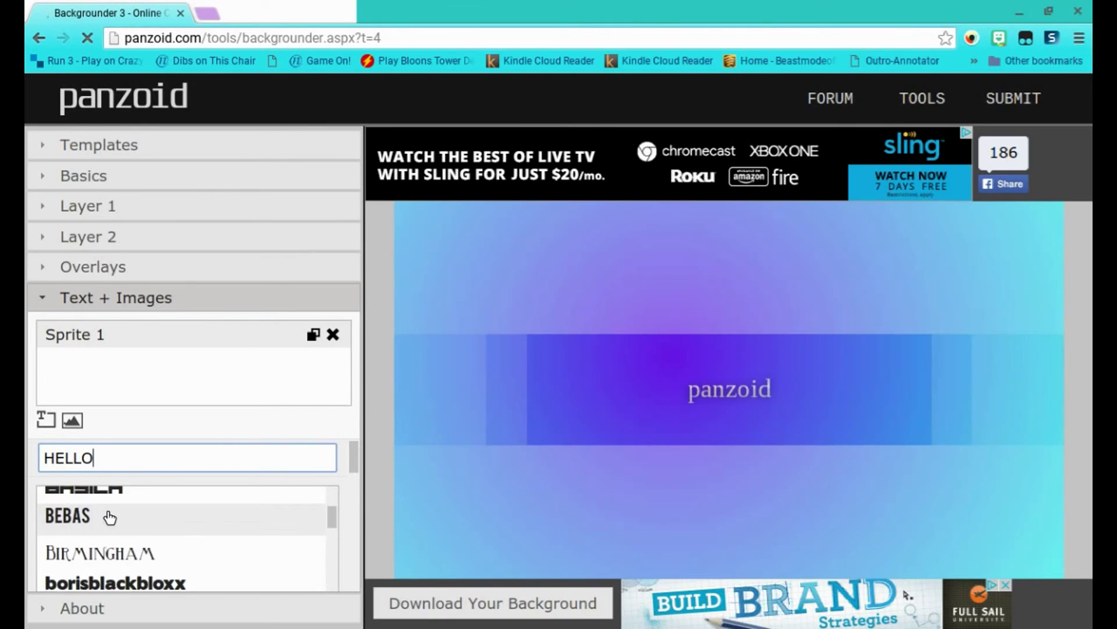
pyautogui.scroll(1, 109, 515)
pyautogui.scroll(2, 109, 514)
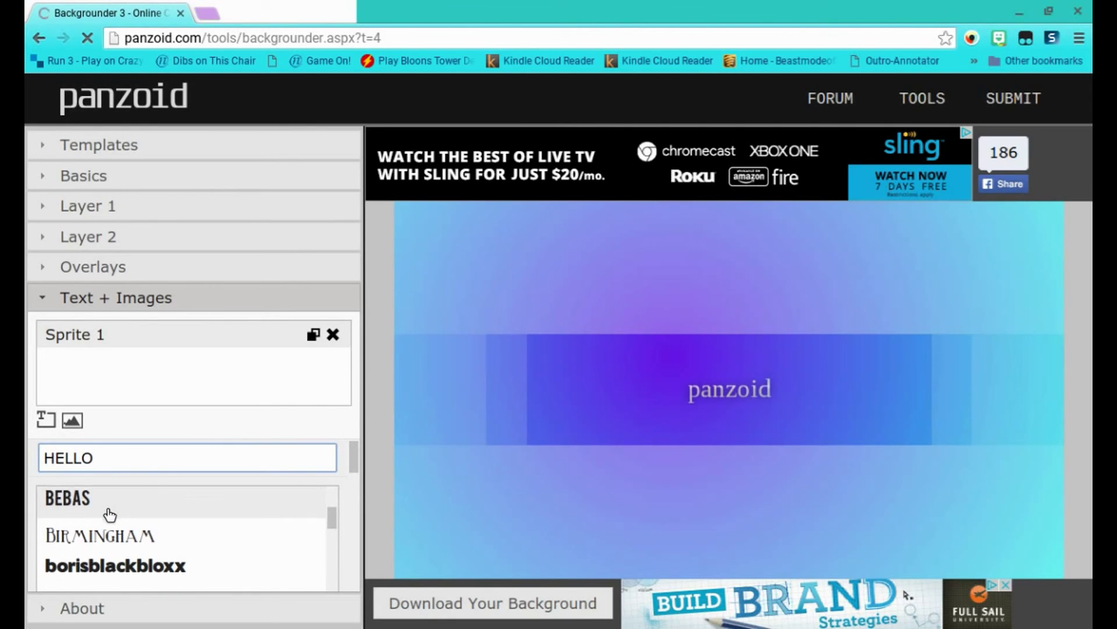
pyautogui.click(103, 541)
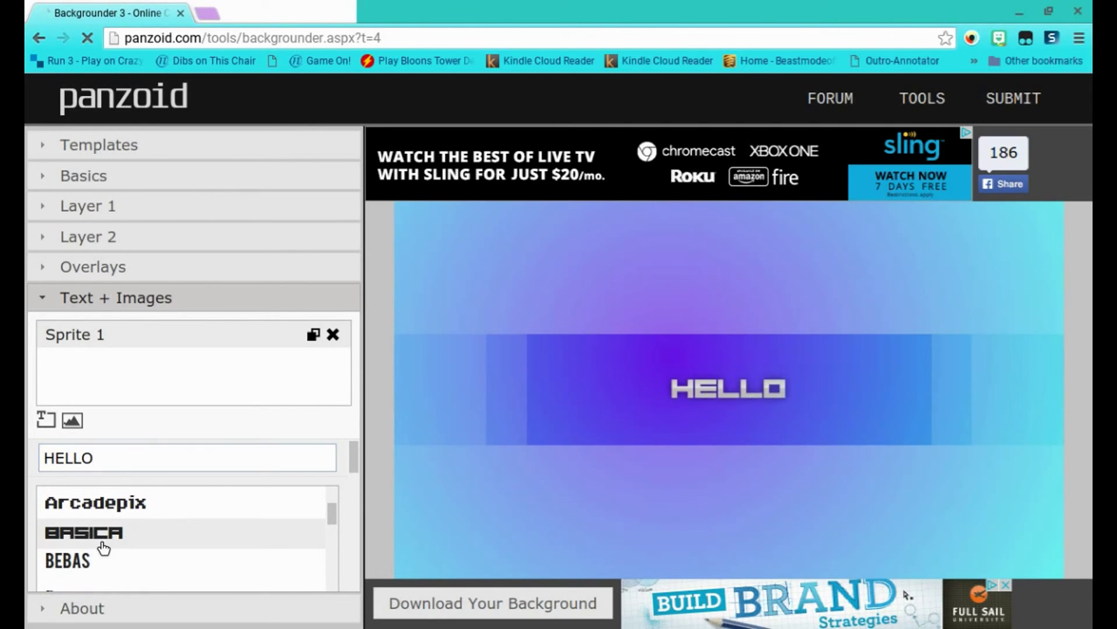
pyautogui.scroll(-5, 157, 512)
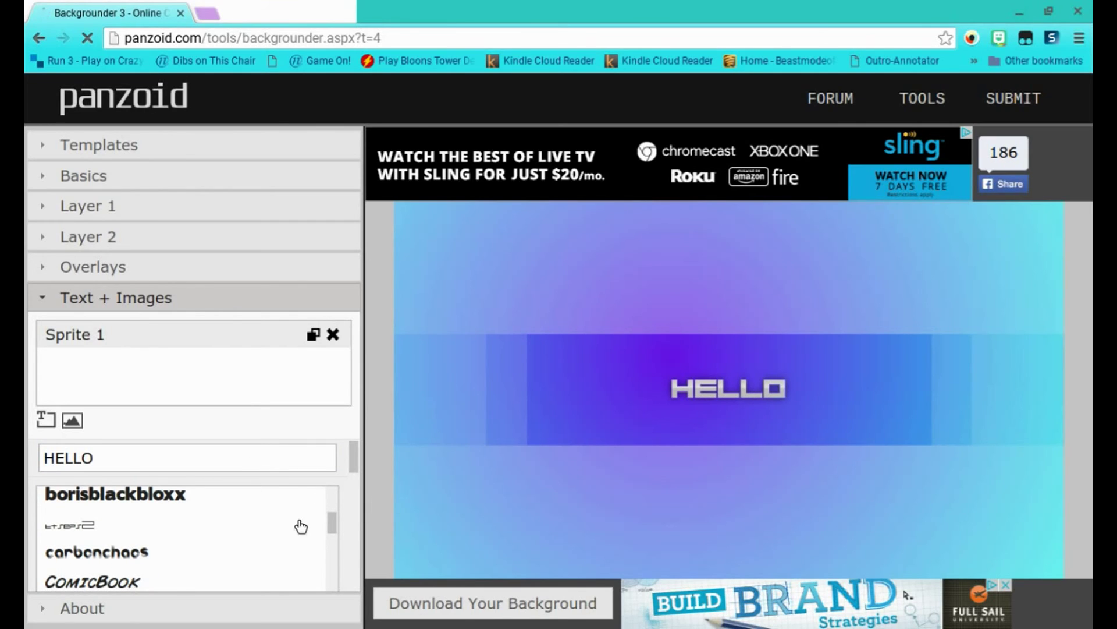
pyautogui.scroll(-1, 299, 527)
pyautogui.scroll(-3, 300, 526)
# Start rendering the HELLO purple-to-aqua banner with Download Your Background.
pyautogui.click(547, 603)
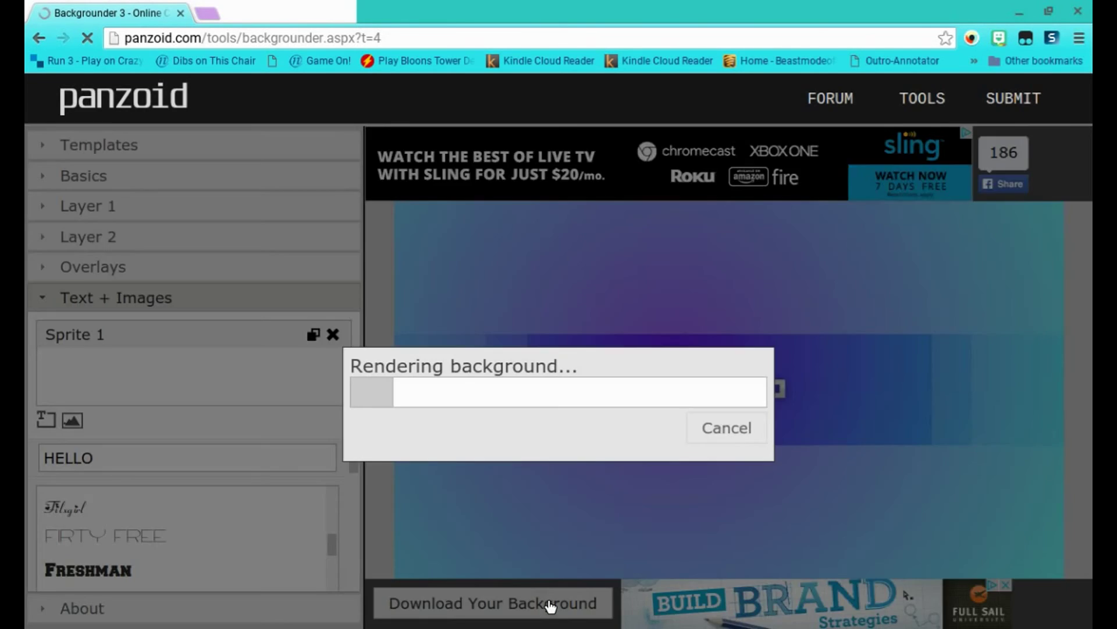